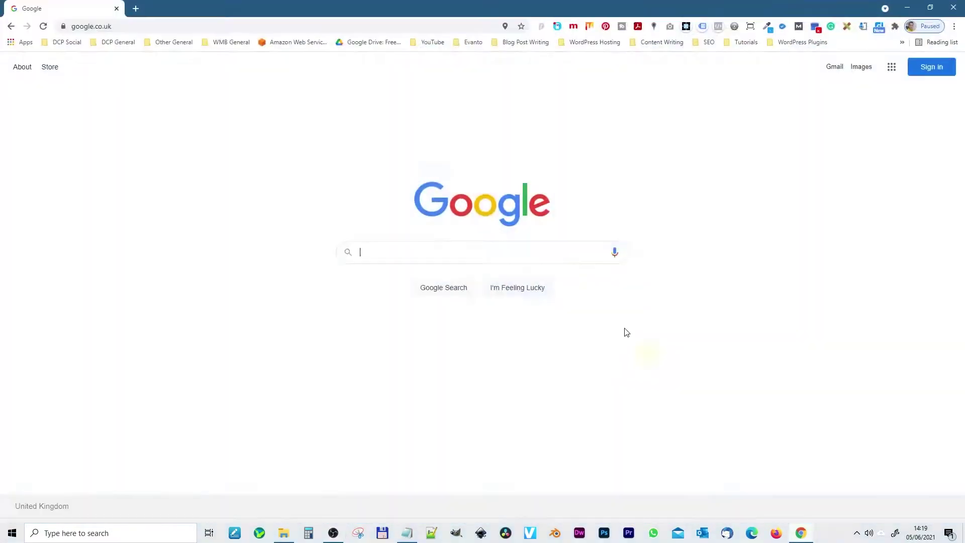
Search for 'SEO Quake Chrome plugin' and add SEOquake to Chrome from the Web Store
type("SEO Quake Chrome plugin")
key("Return")
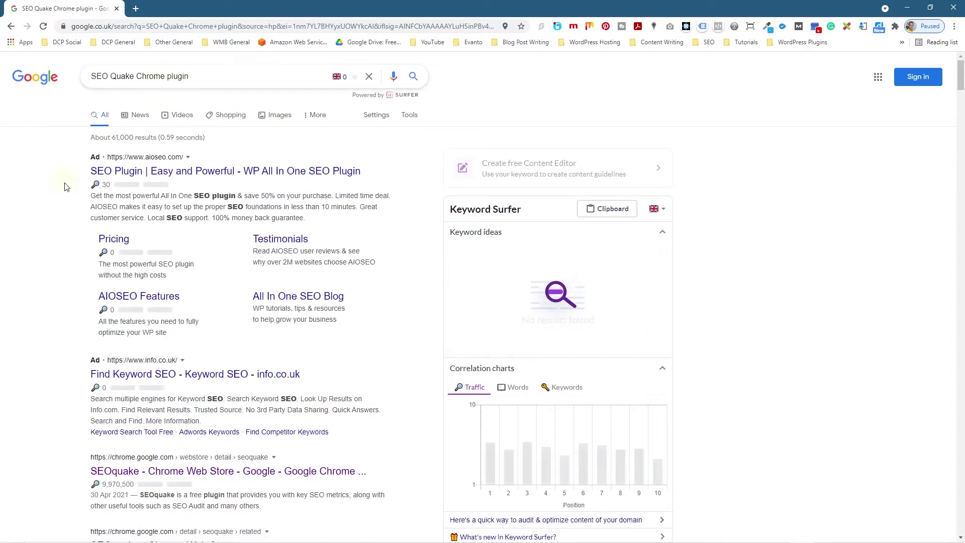
scroll(59, 413, "down", 3)
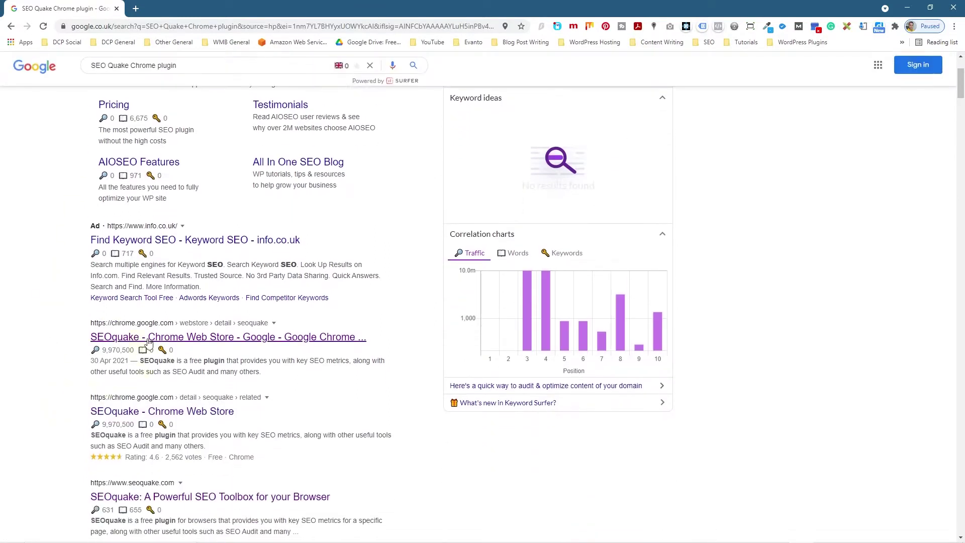
left_click(201, 342)
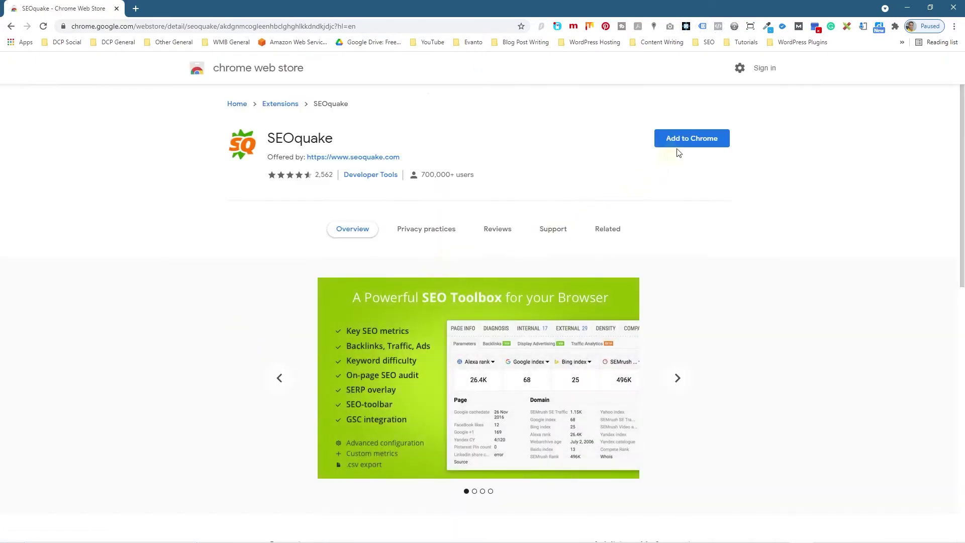
left_click(693, 140)
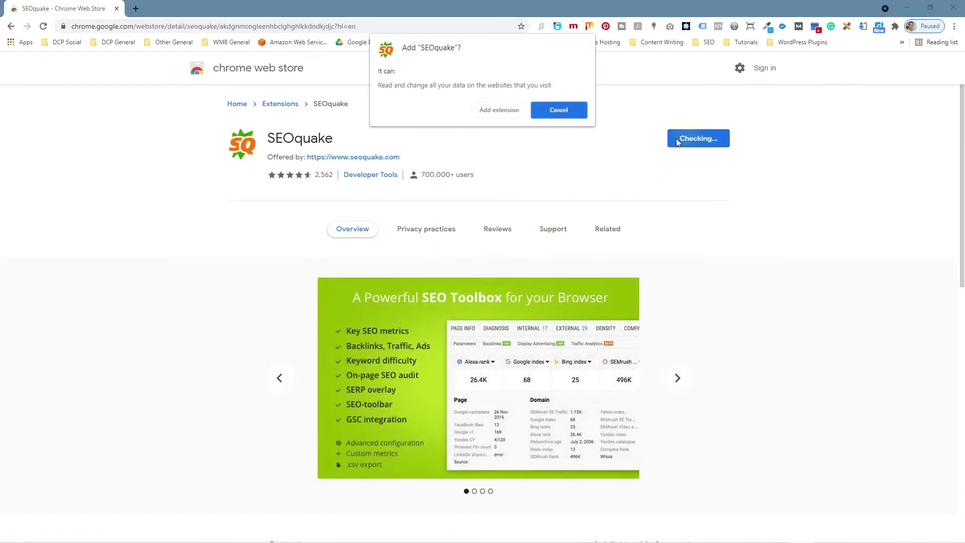
left_click(496, 115)
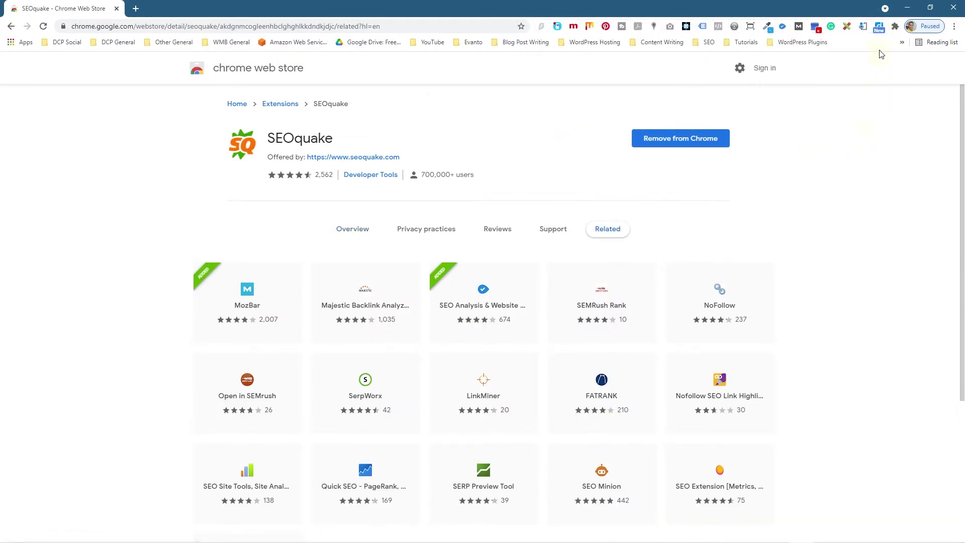
Pin SEOquake to the toolbar from the Extensions menu
left_click(894, 27)
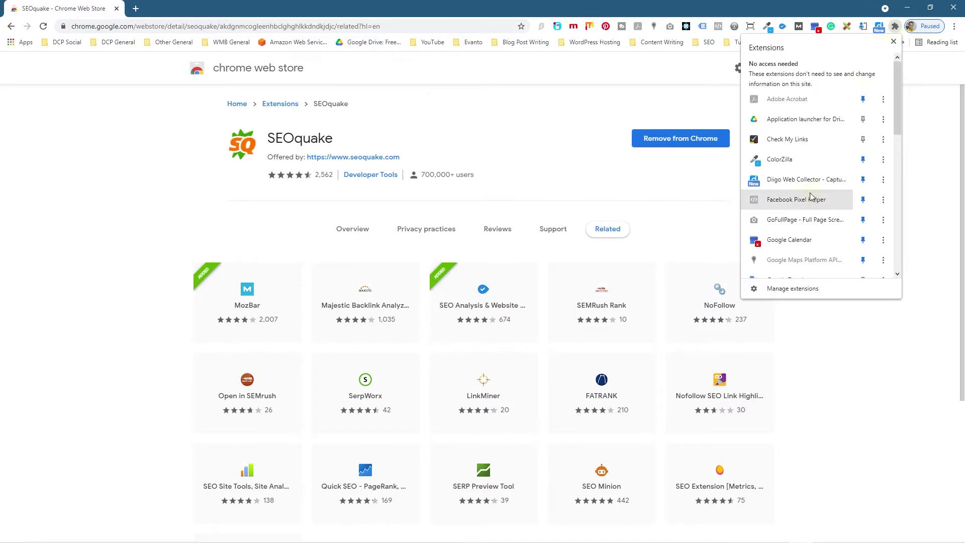
scroll(810, 196, "down", 5)
scroll(810, 196, "down", 3)
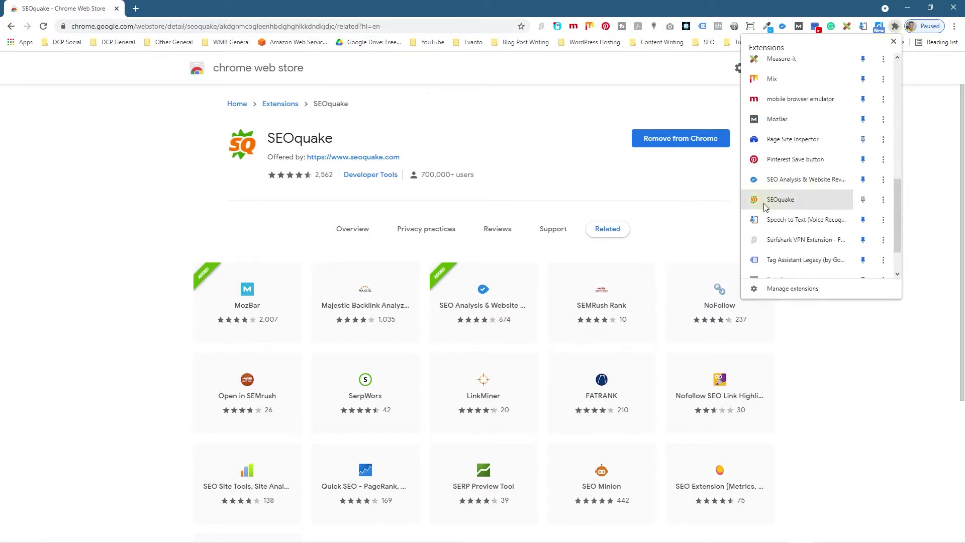
left_click(863, 200)
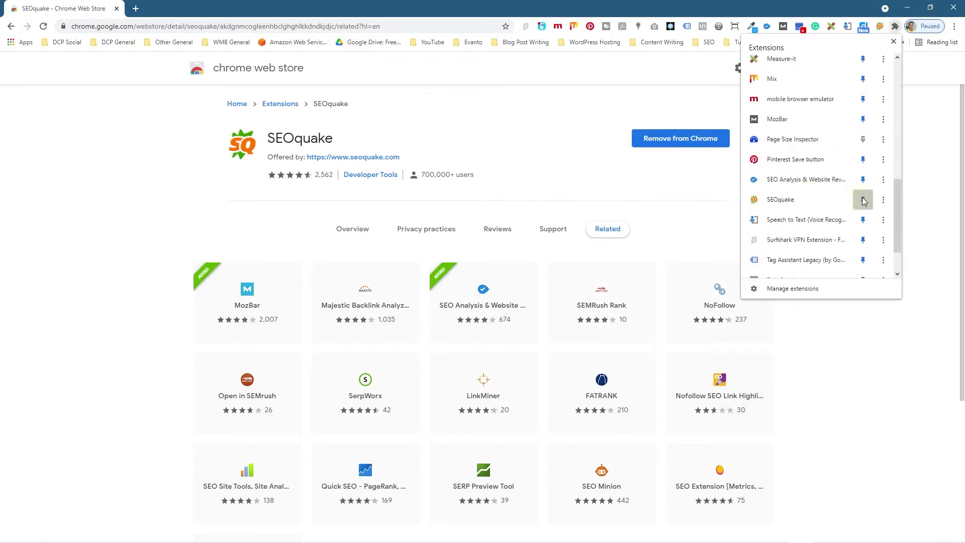
left_click(870, 357)
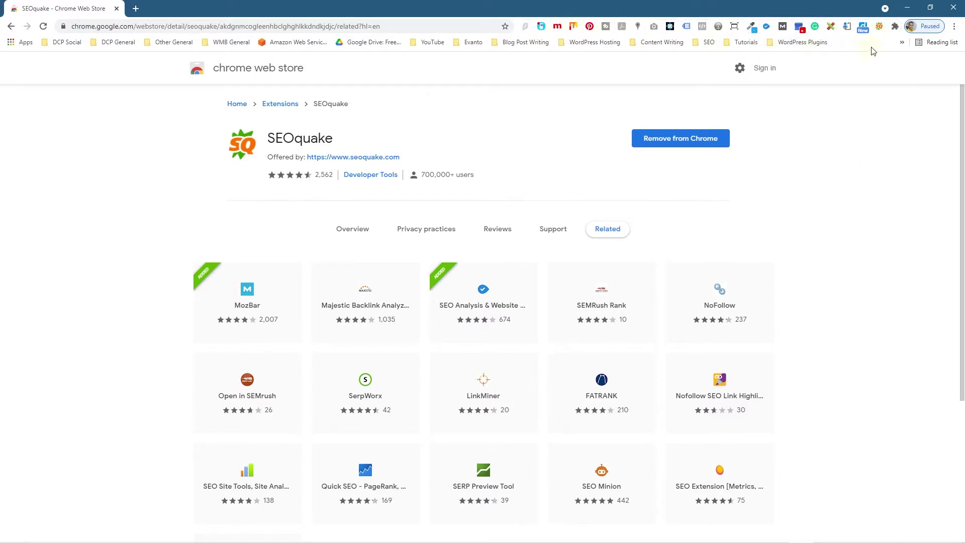
Load the dcpweb.co.uk homepage from the address bar
left_click(325, 28)
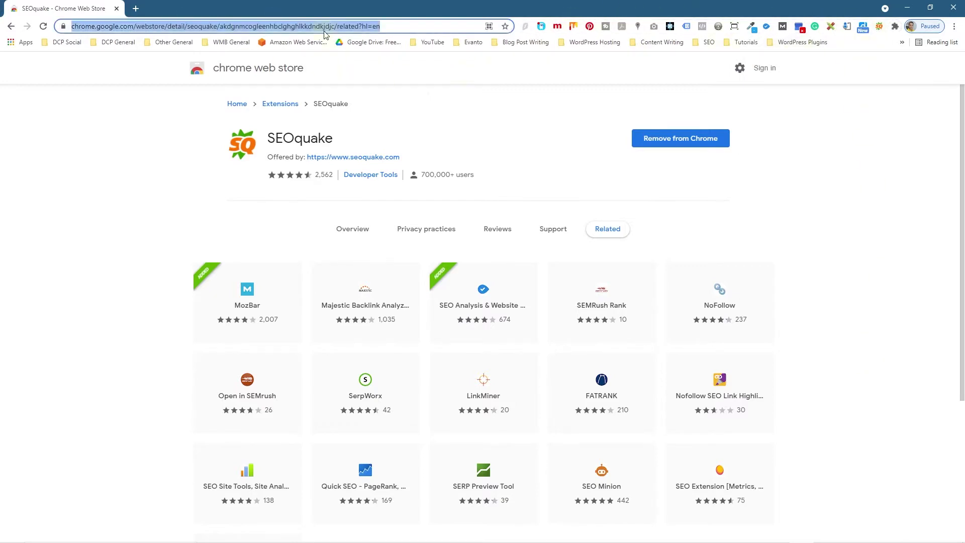
type("dcpweb")
key("Return")
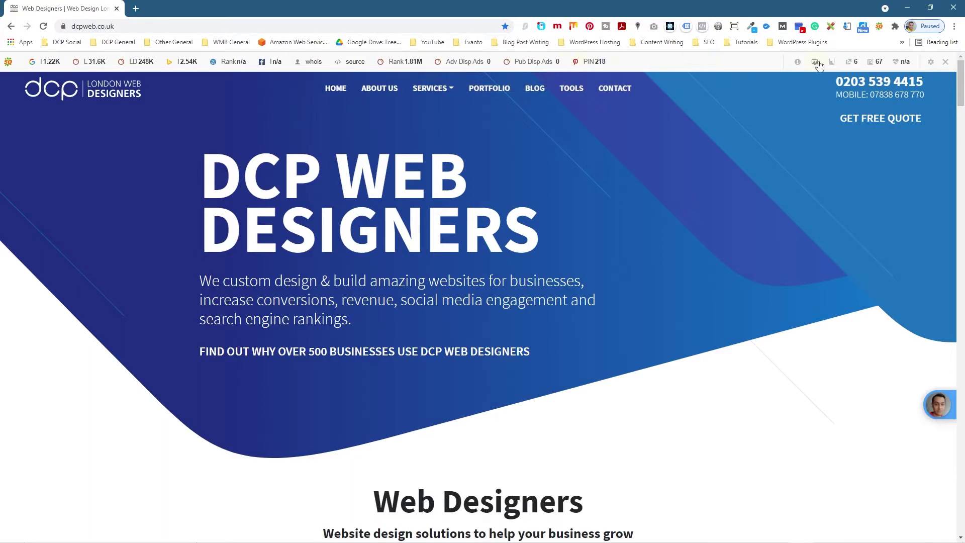
Toggle SEOquake off and on, then open its Diagnosis: 17 passed, 0 errors, 5 warnings
left_click(879, 27)
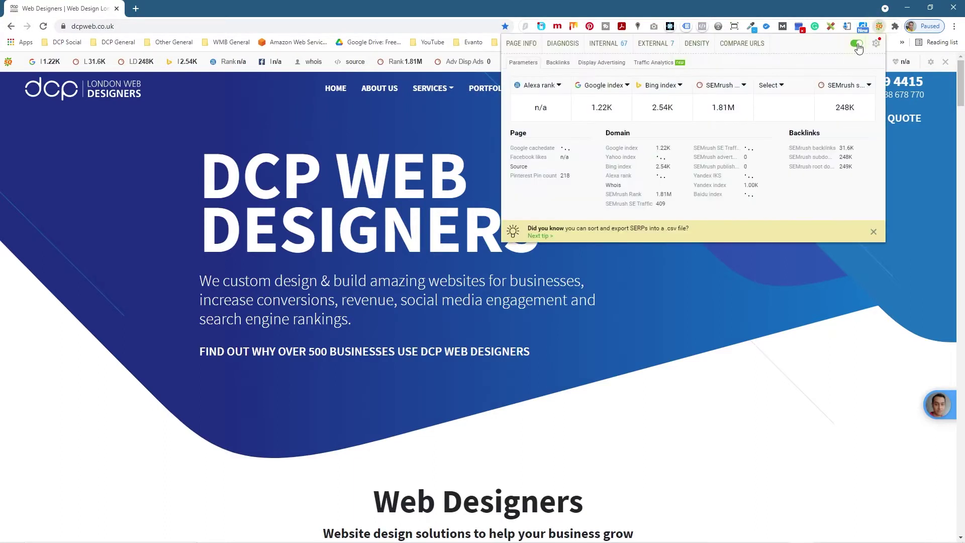
left_click(856, 45)
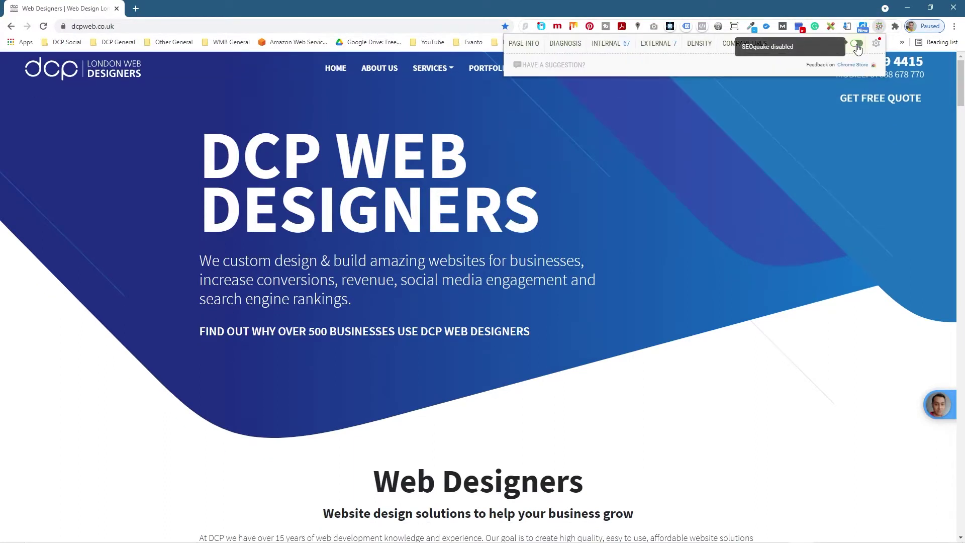
left_click(857, 45)
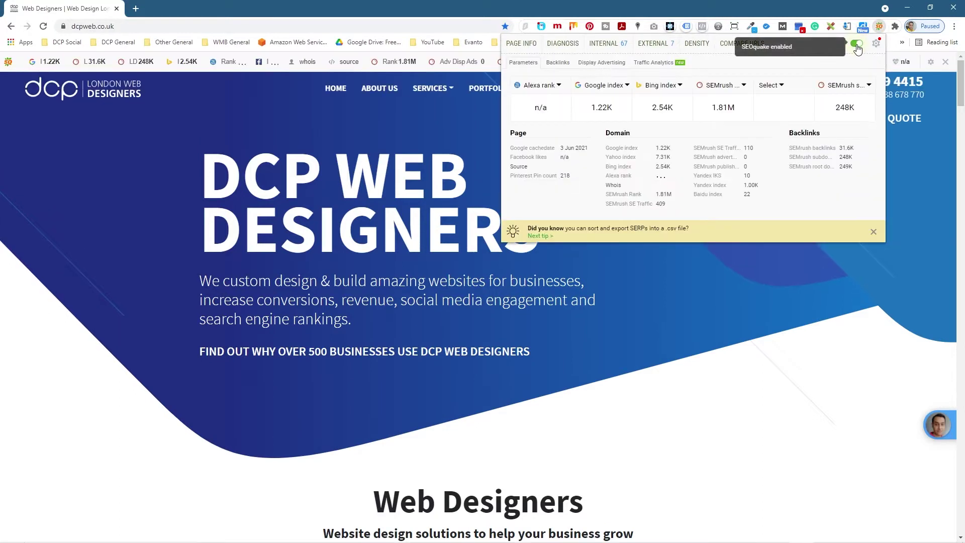
left_click(856, 46)
left_click(856, 45)
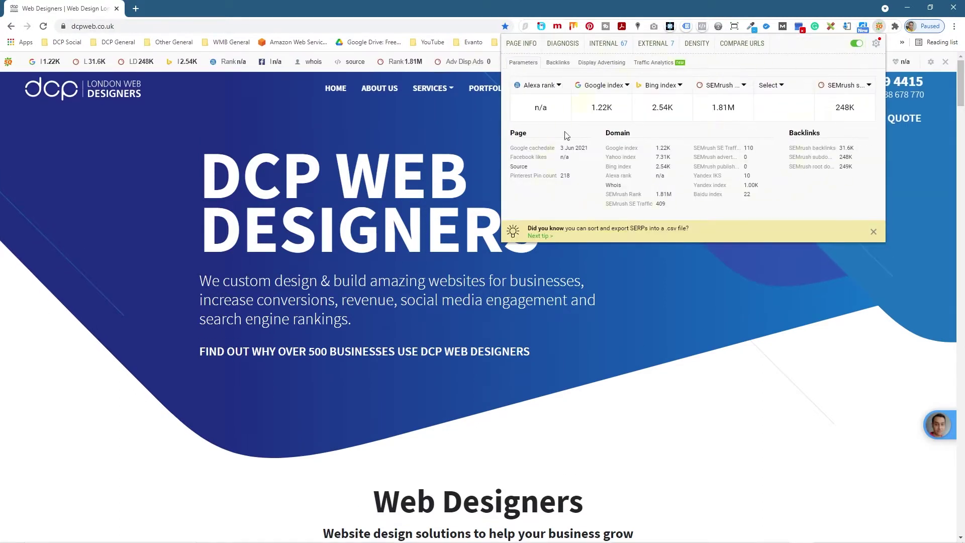
left_click(563, 44)
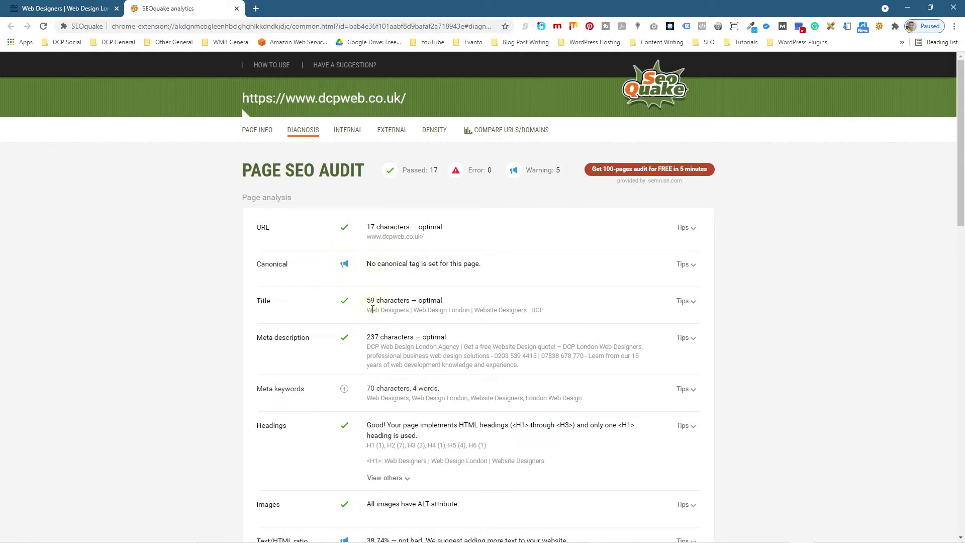
Highlight the audit's page title, meta description and meta keywords entries
left_click_drag(372, 309, 553, 312)
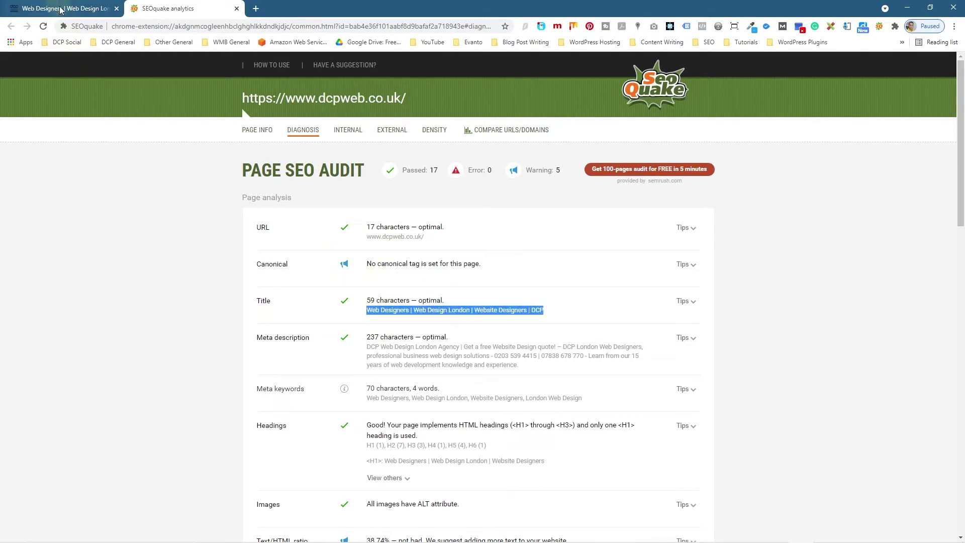
left_click_drag(377, 356, 472, 367)
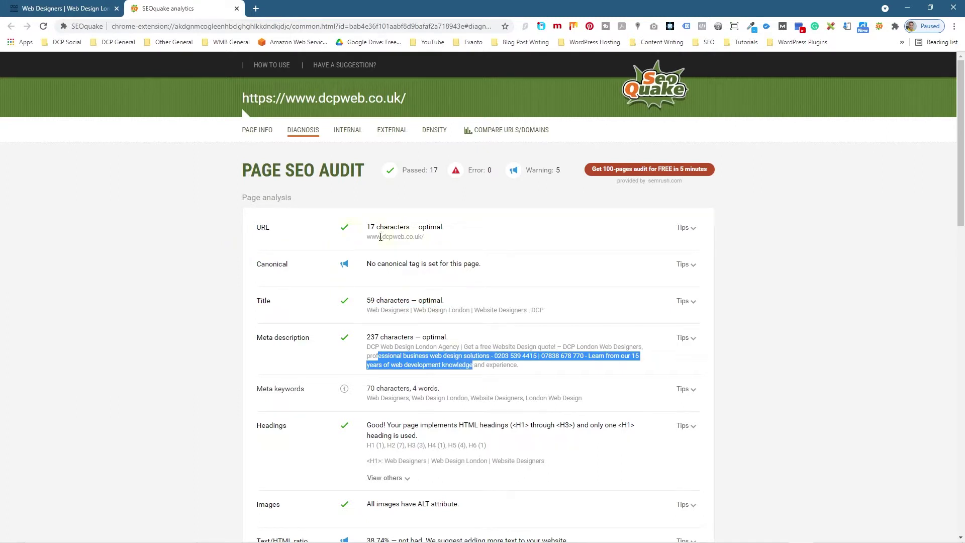
left_click_drag(380, 237, 425, 237)
scroll(362, 344, "down", 3)
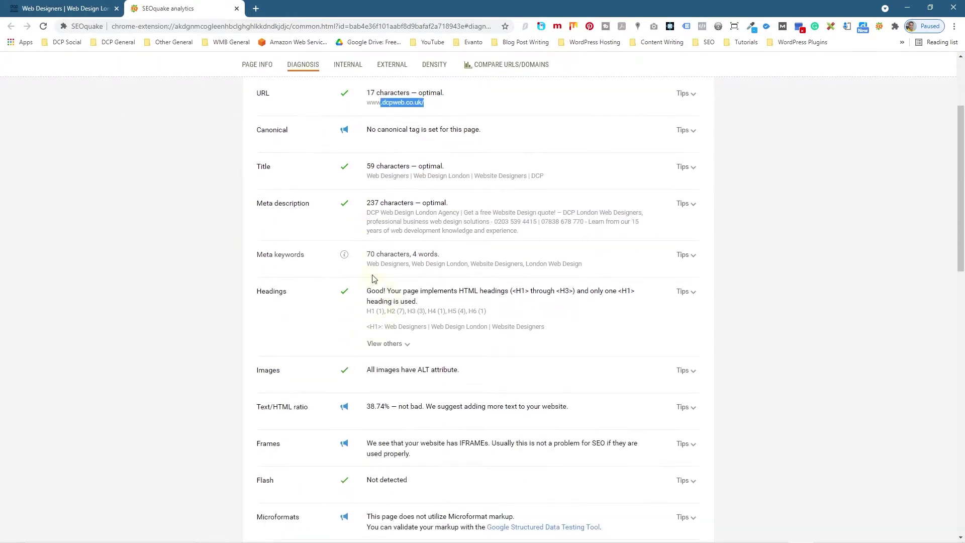
left_click_drag(371, 267, 553, 280)
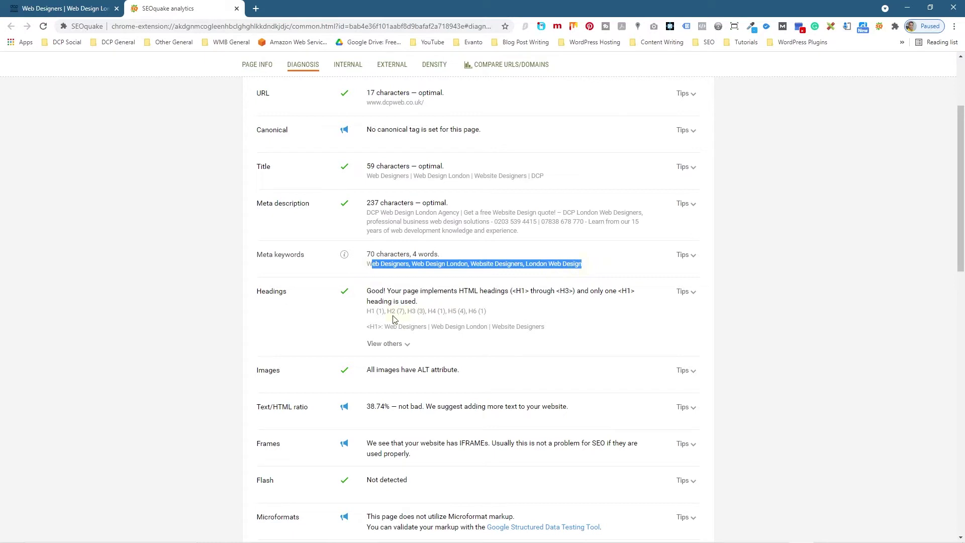
List all H1–H6 headings and highlight the H1 'Web Designers | Web Design London | Website Designers'
left_click(377, 346)
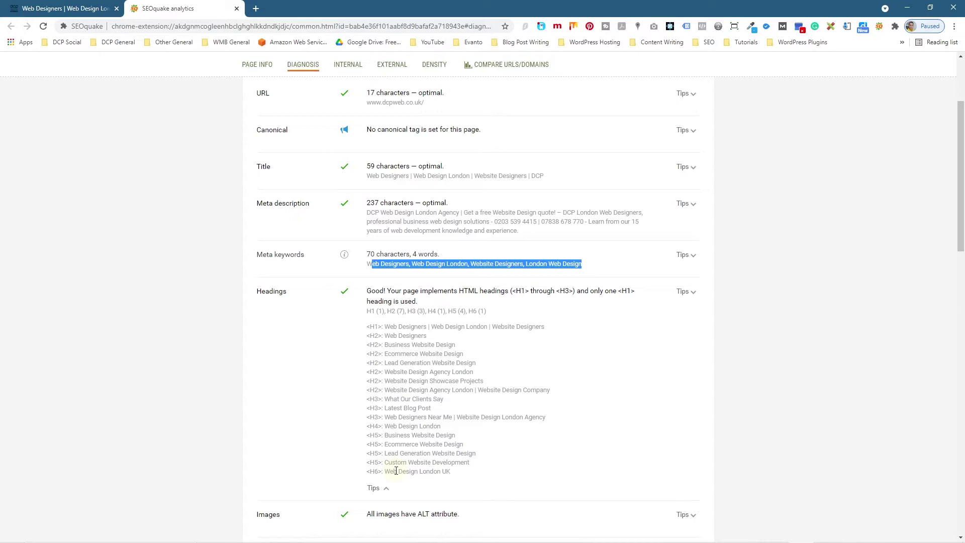
left_click(279, 375)
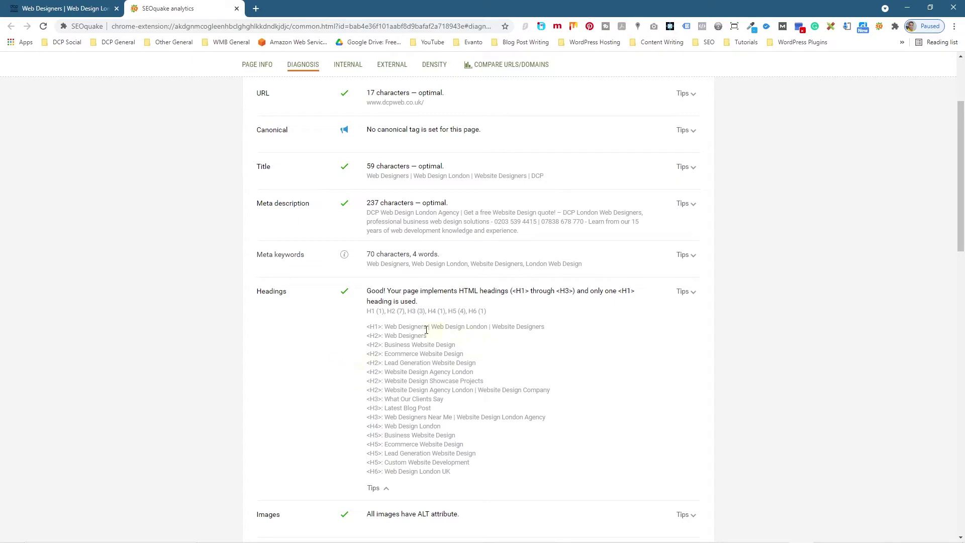
left_click_drag(392, 328, 556, 329)
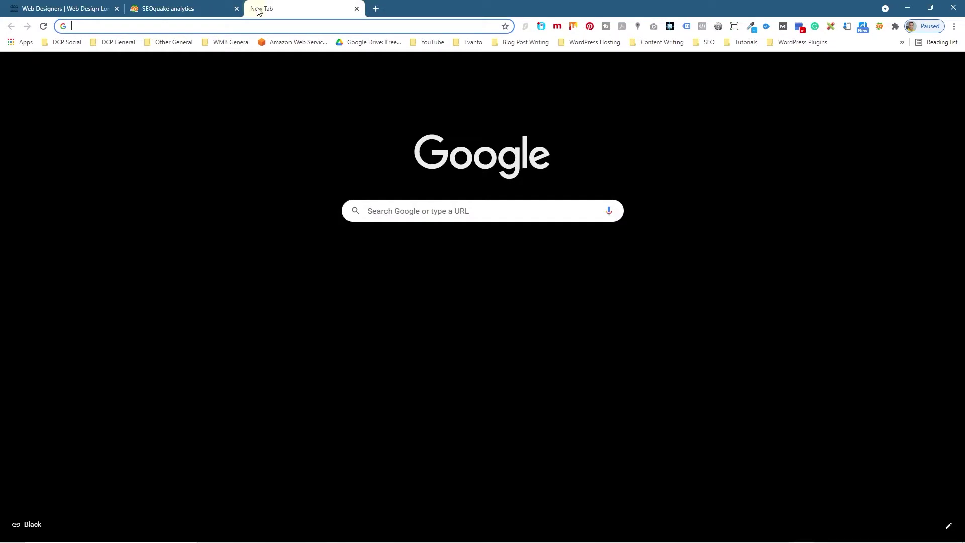
Search Google for 'web designers' in a new tab and scroll the results
left_click(256, 8)
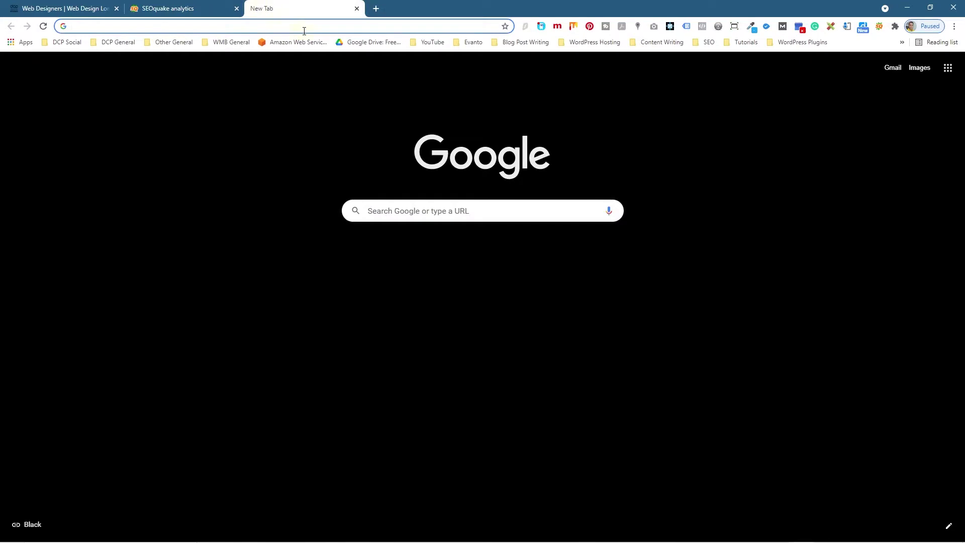
type("web designers")
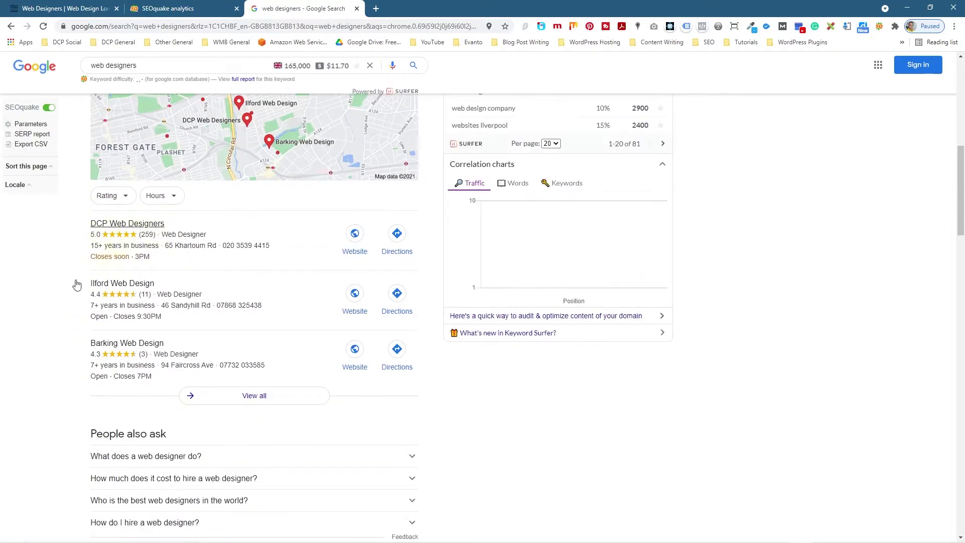
scroll(42, 321, "down", 6)
scroll(42, 321, "down", 3)
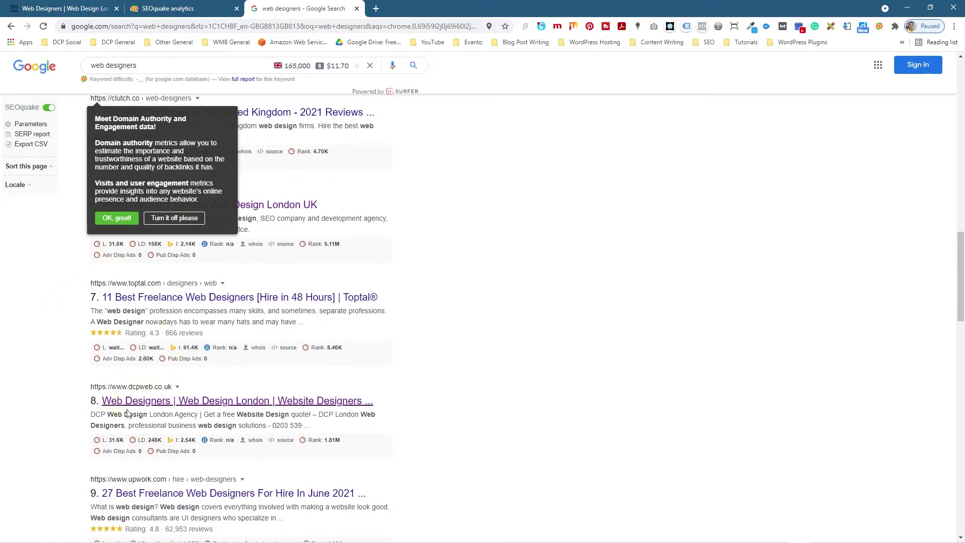
Mark dcpweb.co.uk's 8th-place result and highlight the 165,000 keyword search volume
left_click(121, 219)
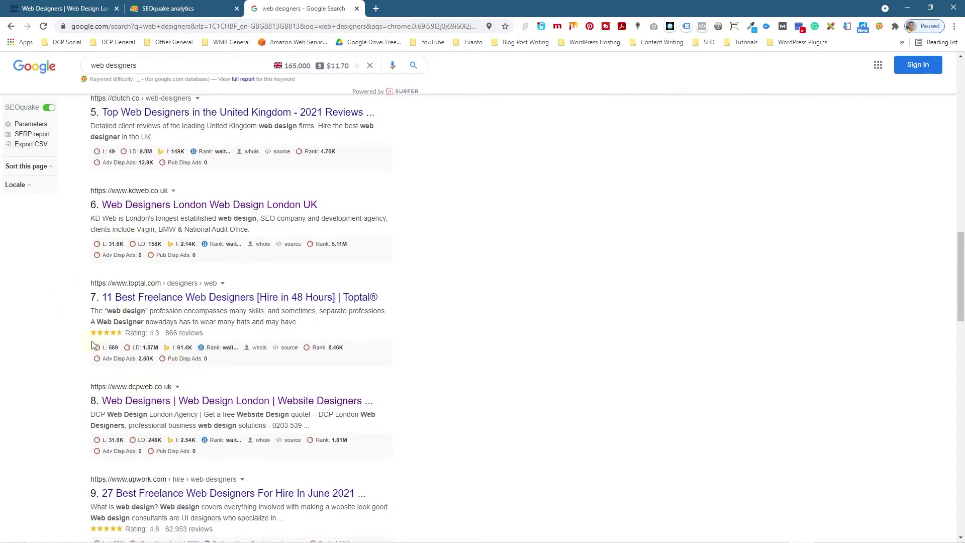
left_click_drag(90, 387, 147, 425)
scroll(146, 346, "up", 1)
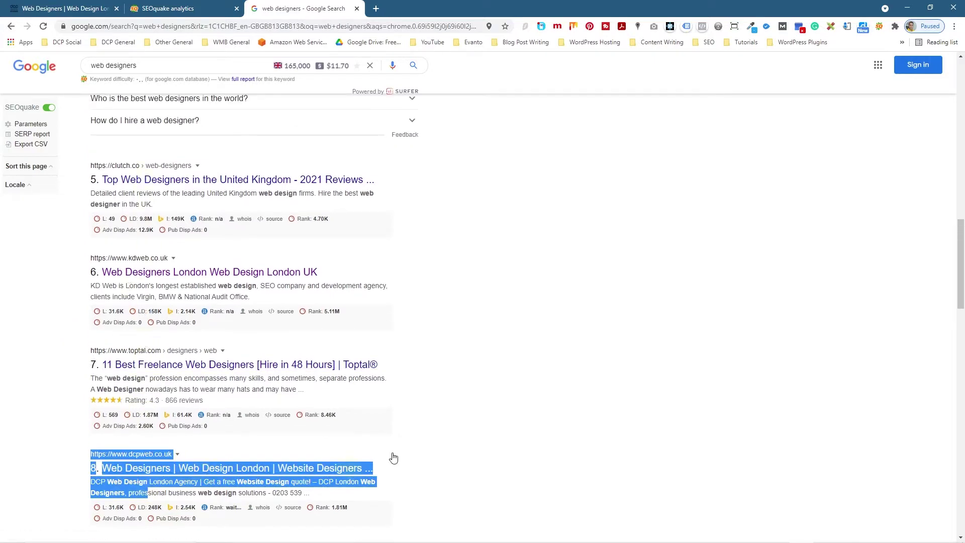
left_click(435, 306)
scroll(351, 176, "up", 15)
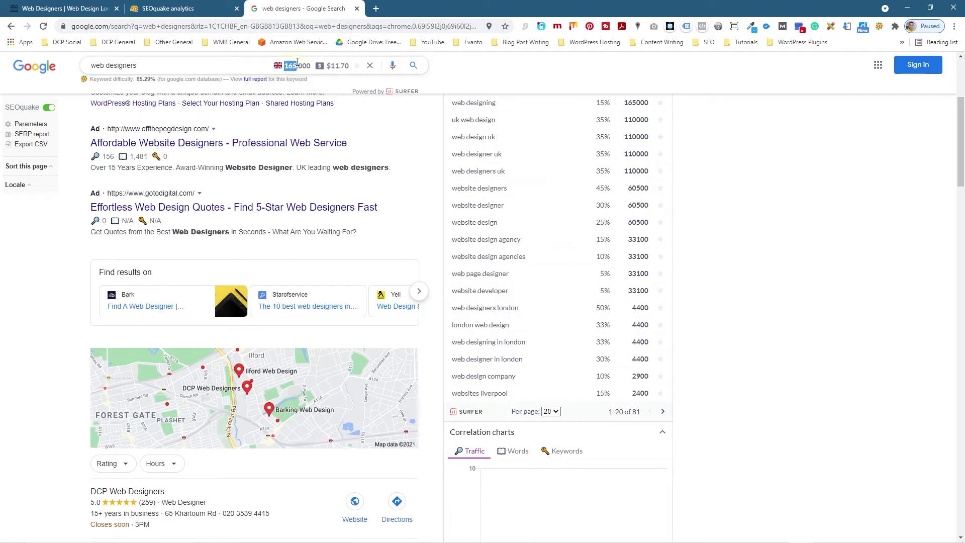
left_click_drag(285, 62, 312, 65)
Close the search results and highlight the image ALT and text/HTML ratio findings
left_click(357, 9)
scroll(317, 358, "down", 6)
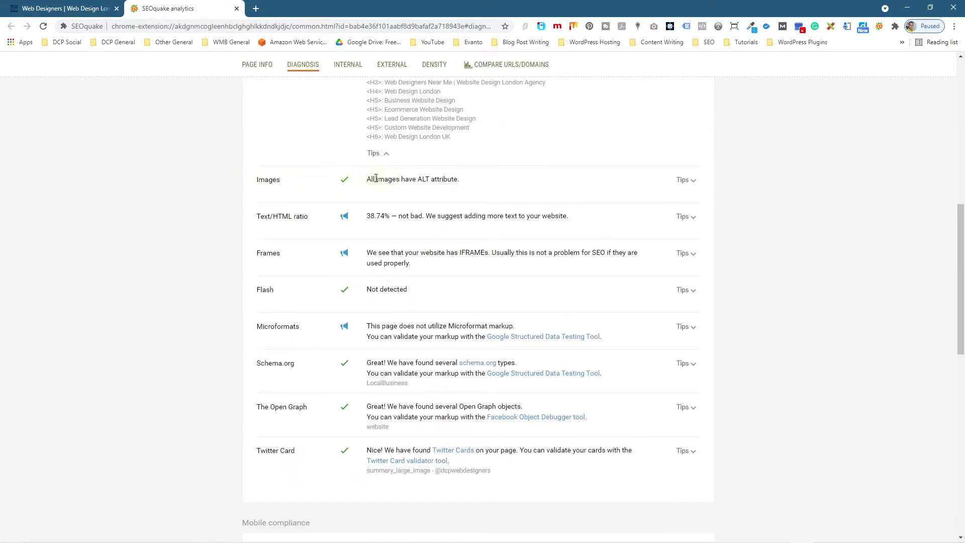
left_click_drag(366, 180, 457, 182)
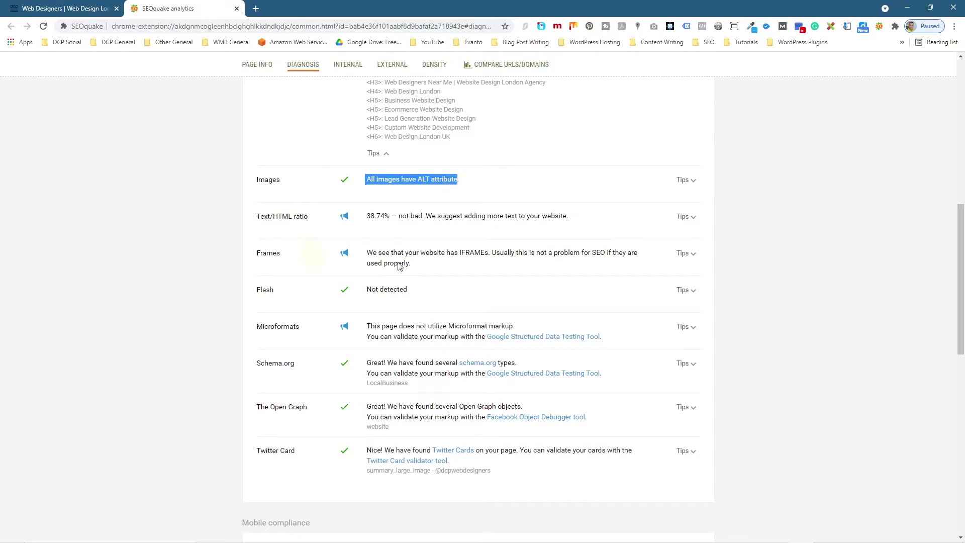
left_click_drag(364, 216, 558, 216)
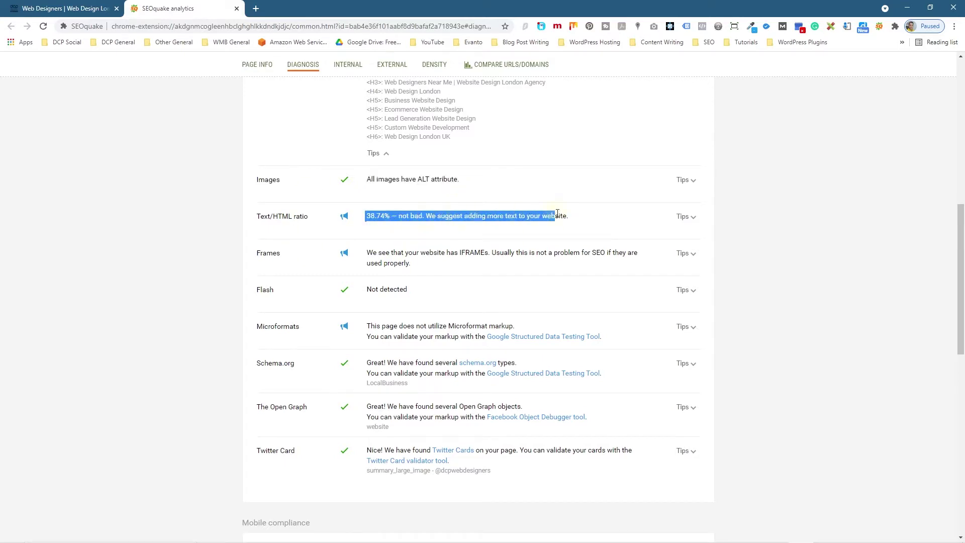
left_click(557, 216)
Scroll to the Site compliance checks and briefly view the dcpweb.co.uk homepage tab
scroll(439, 278, "down", 10)
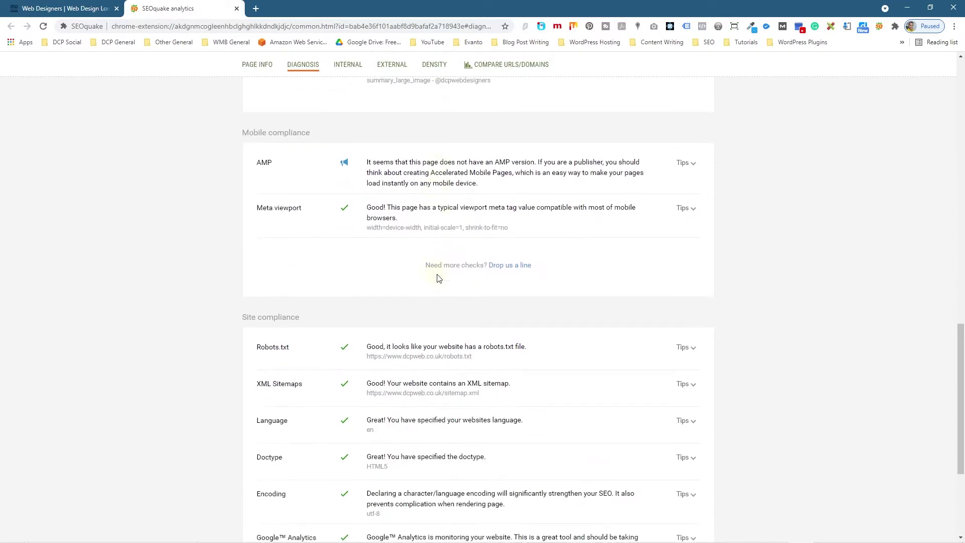
scroll(438, 274, "down", 1)
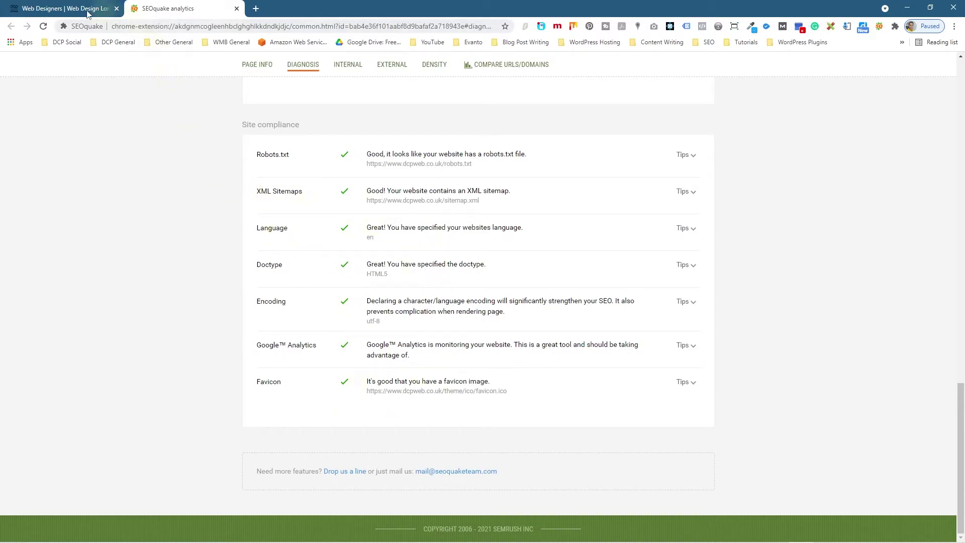
left_click(16, 12)
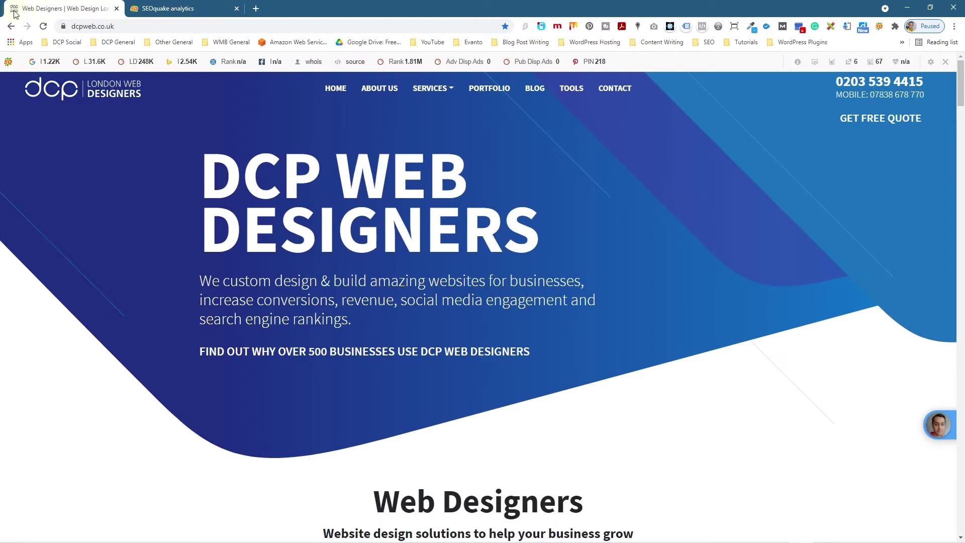
left_click(139, 12)
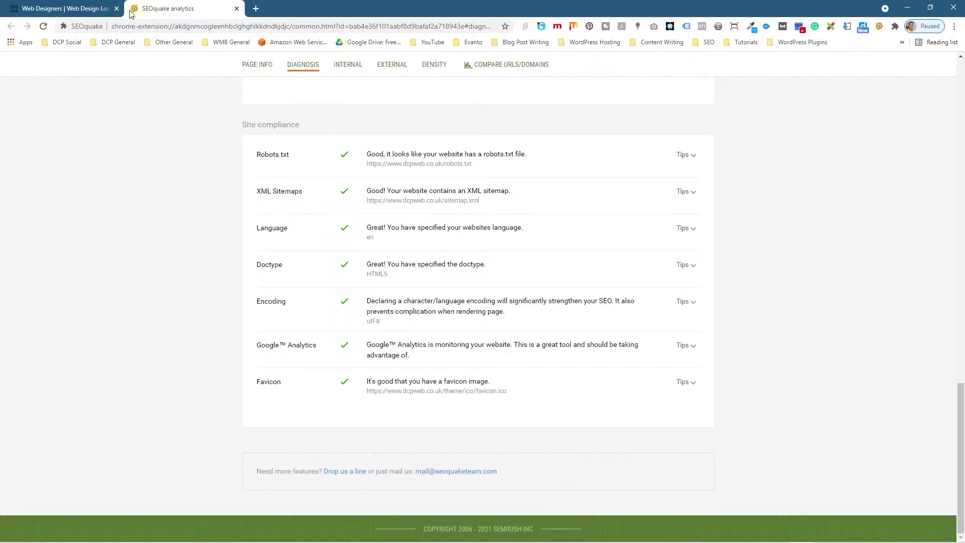
Scroll back up the diagnosis and highlight the Schema.org finding
scroll(342, 400, "up", 2)
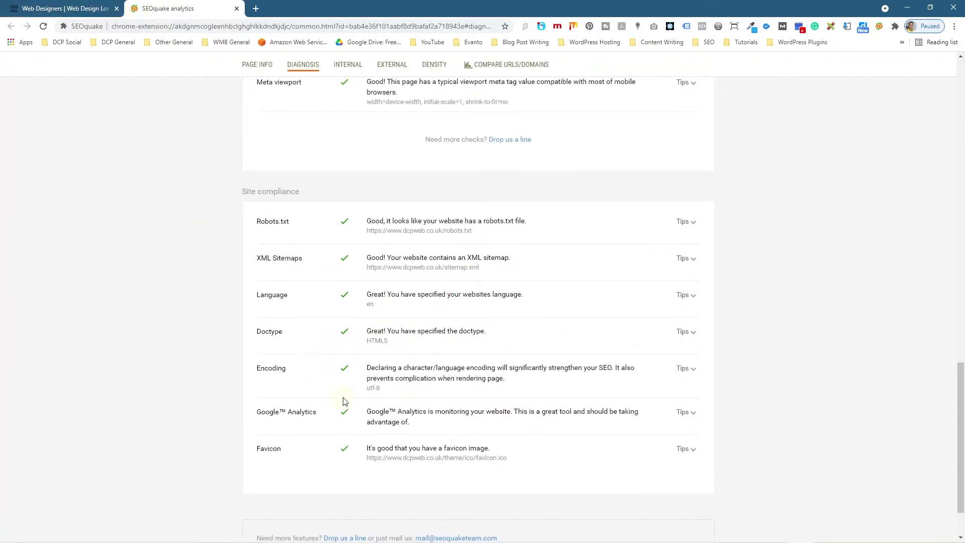
scroll(345, 401, "up", 5)
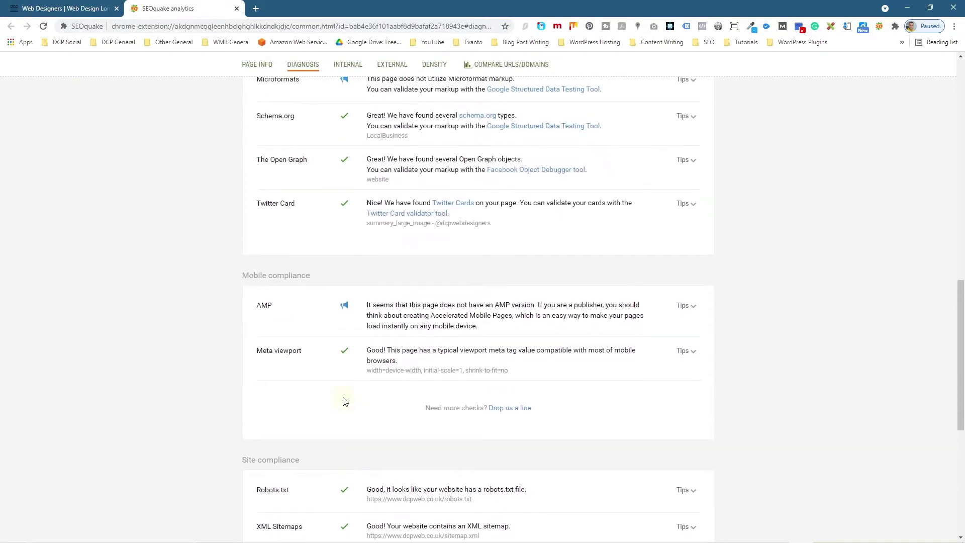
scroll(344, 400, "up", 4)
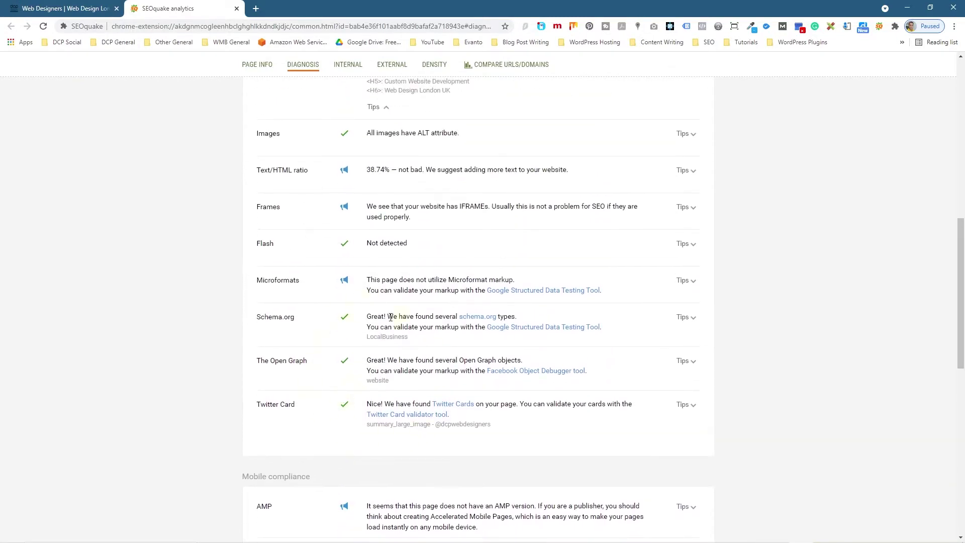
left_click_drag(374, 316, 445, 317)
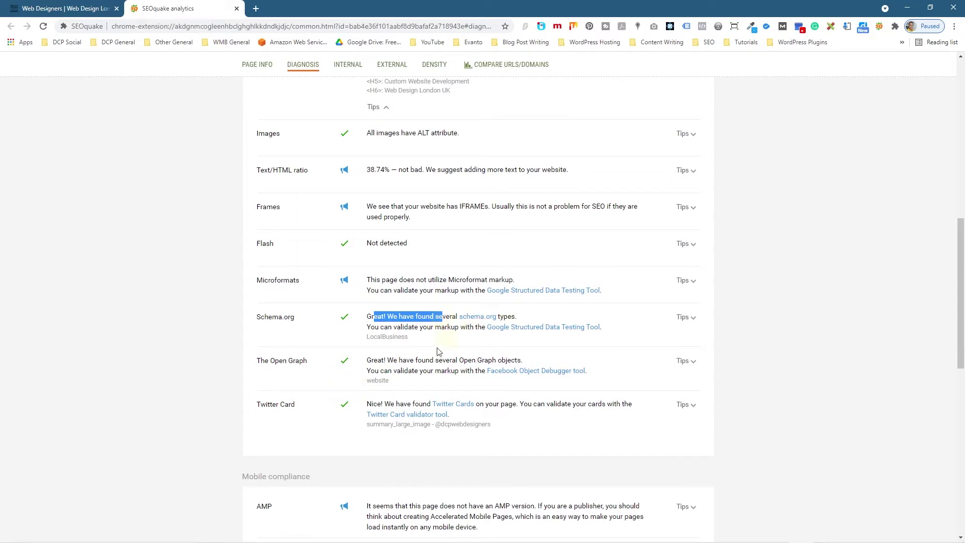
left_click(237, 283)
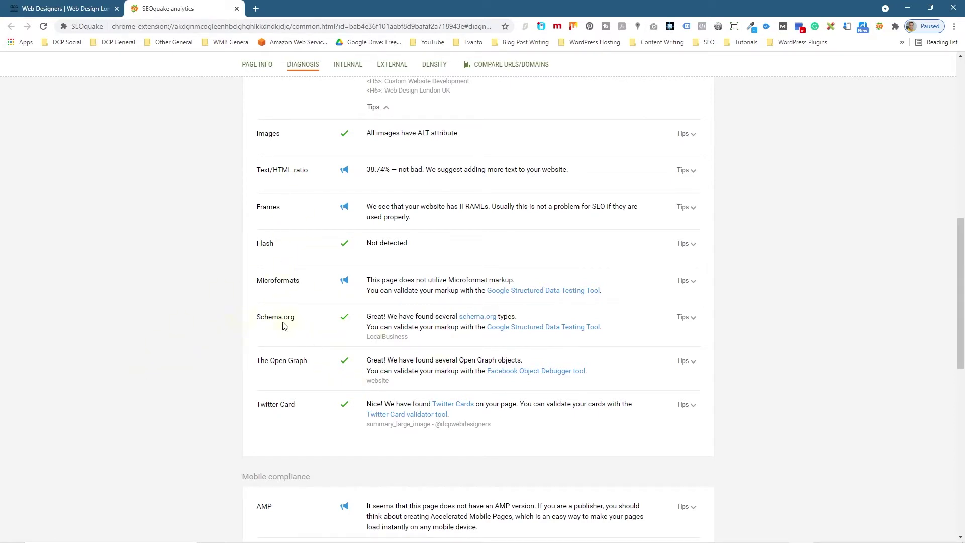
left_click(255, 9)
Load google.co.uk and search for '30 essential tips for website design'
type("g")
key("Return")
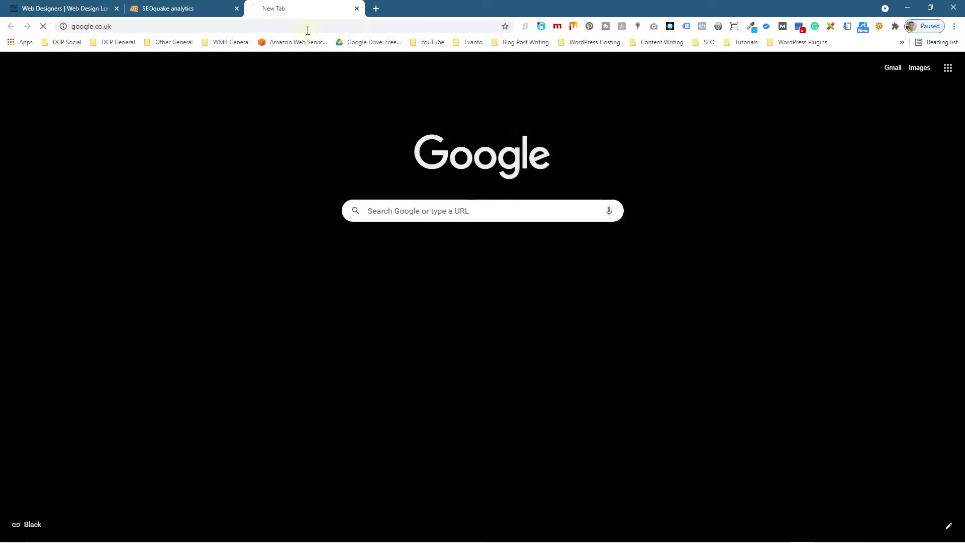
type("30 ")
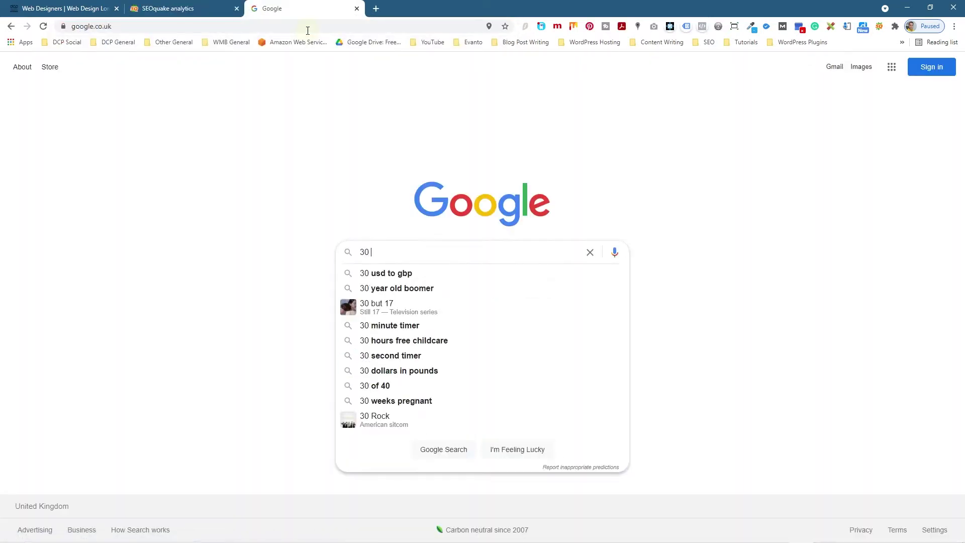
type("ess")
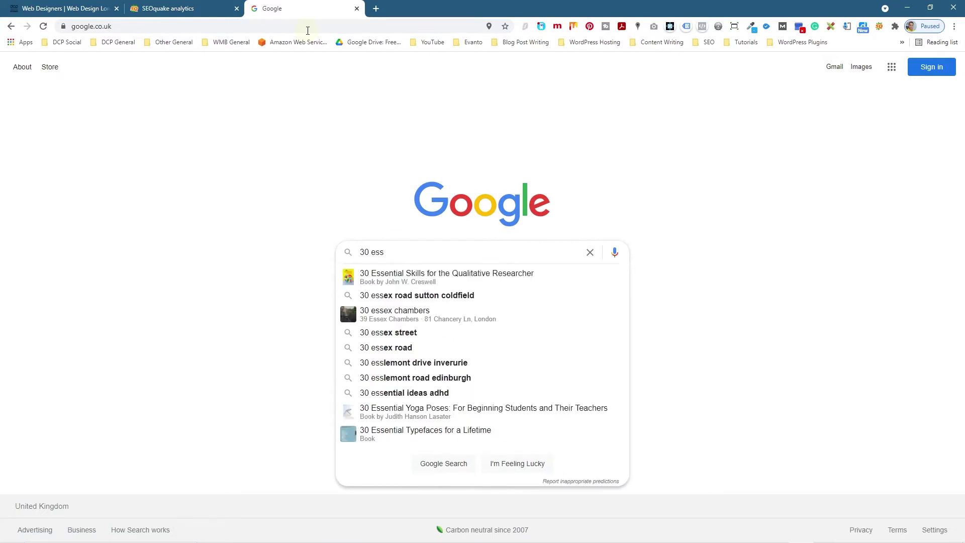
type("enti")
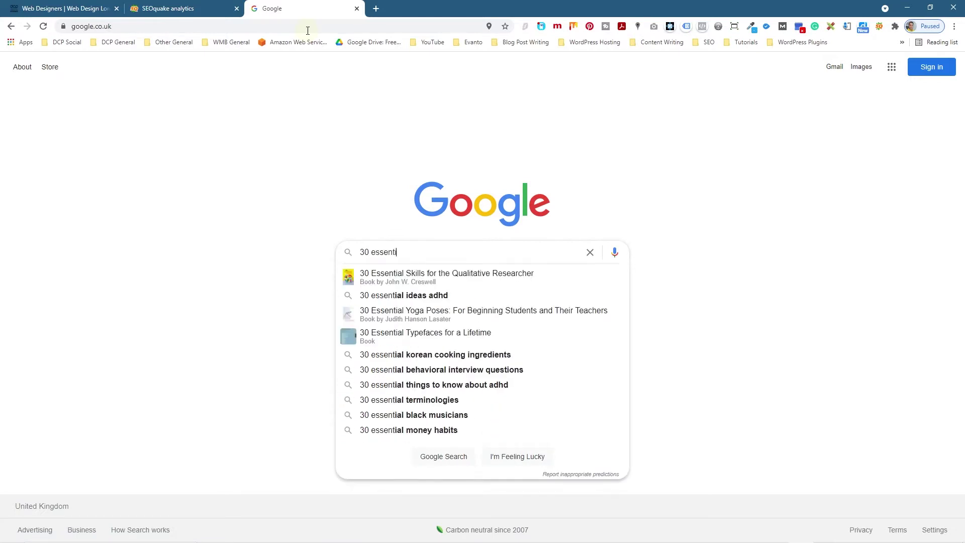
type("al top")
key("BackSpace")
key("BackSpace")
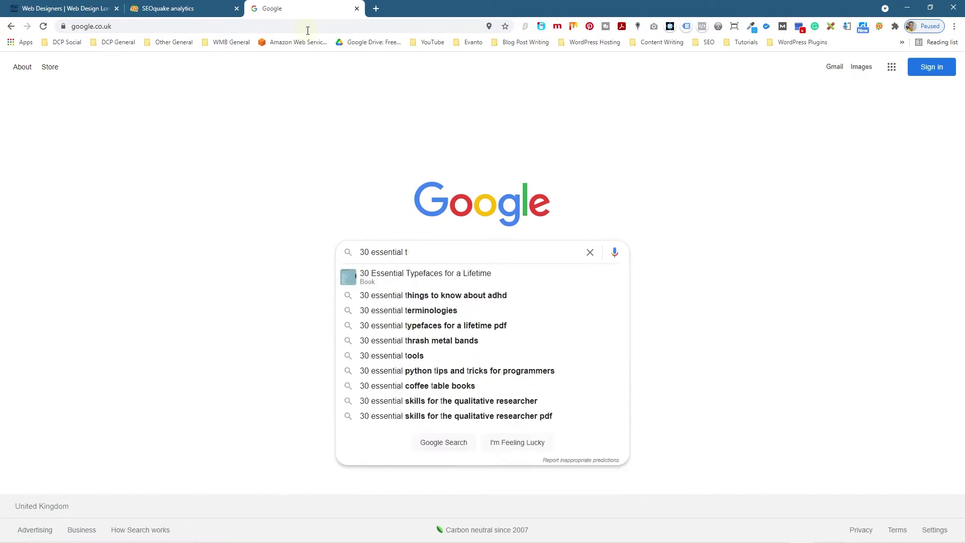
type("ips for web")
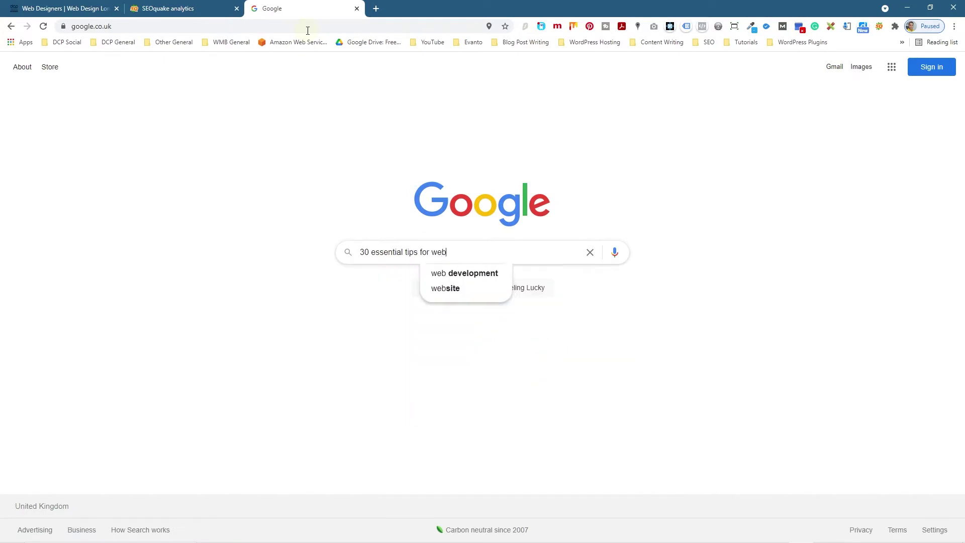
type("tie ")
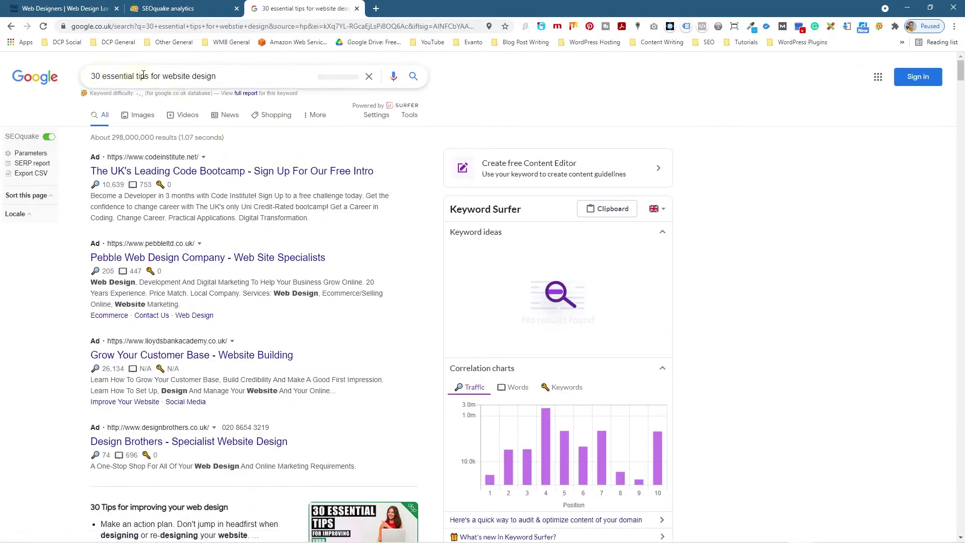
Scroll the results, then select the Schema.org check label in the diagnosis report
scroll(243, 155, "down", 4)
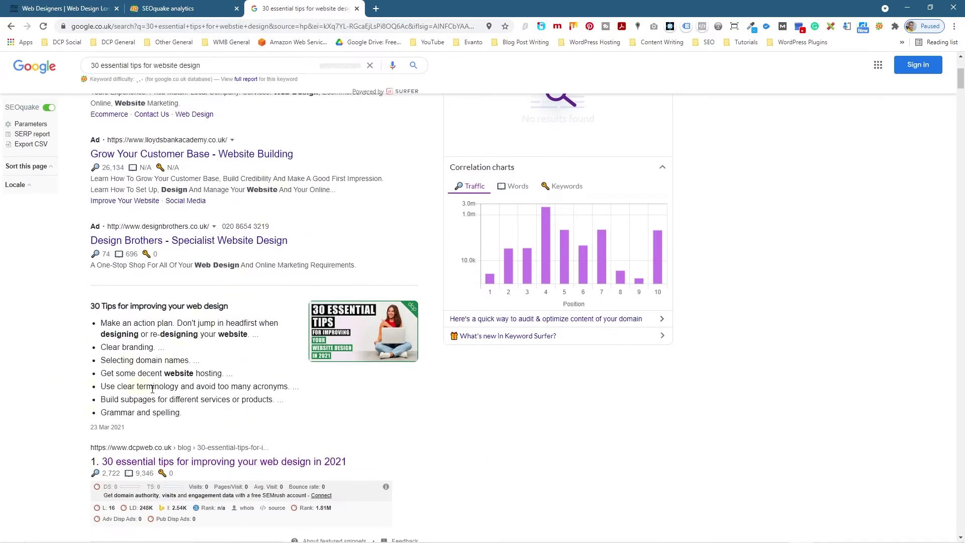
scroll(229, 330, "down", 1)
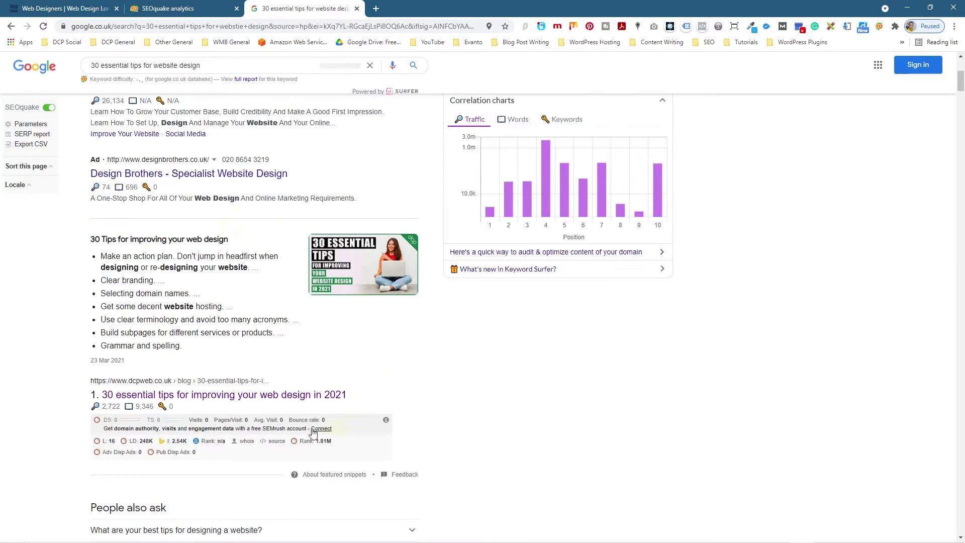
scroll(159, 256, "down", 6)
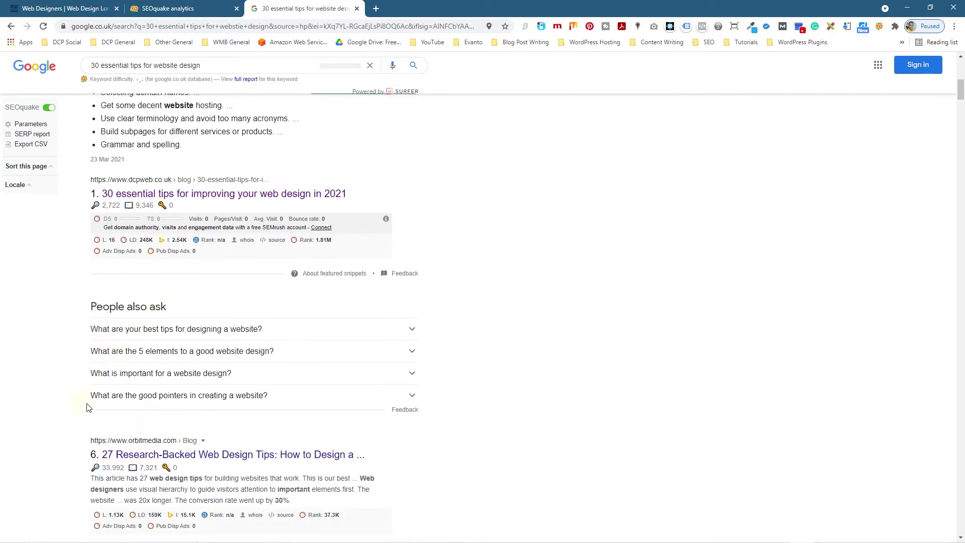
scroll(177, 331, "up", 5)
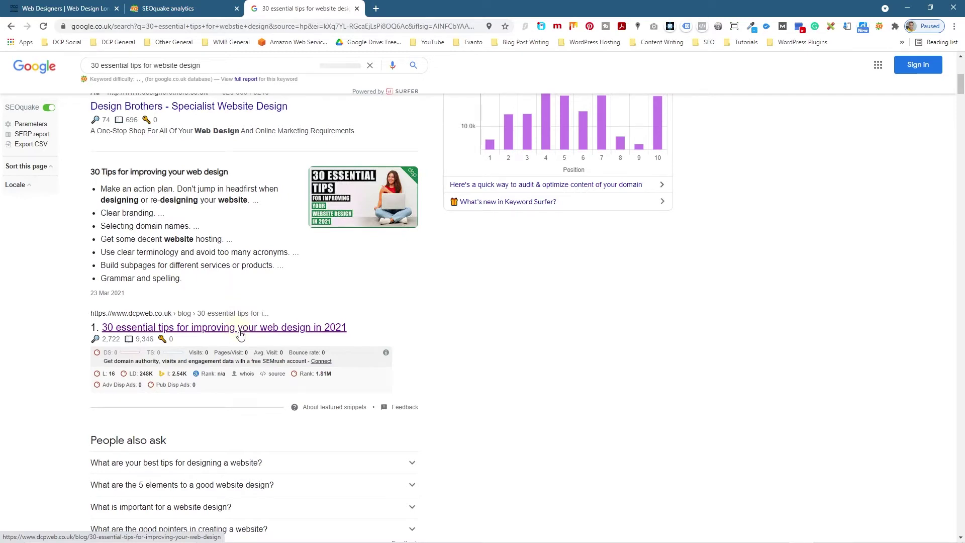
left_click(179, 10)
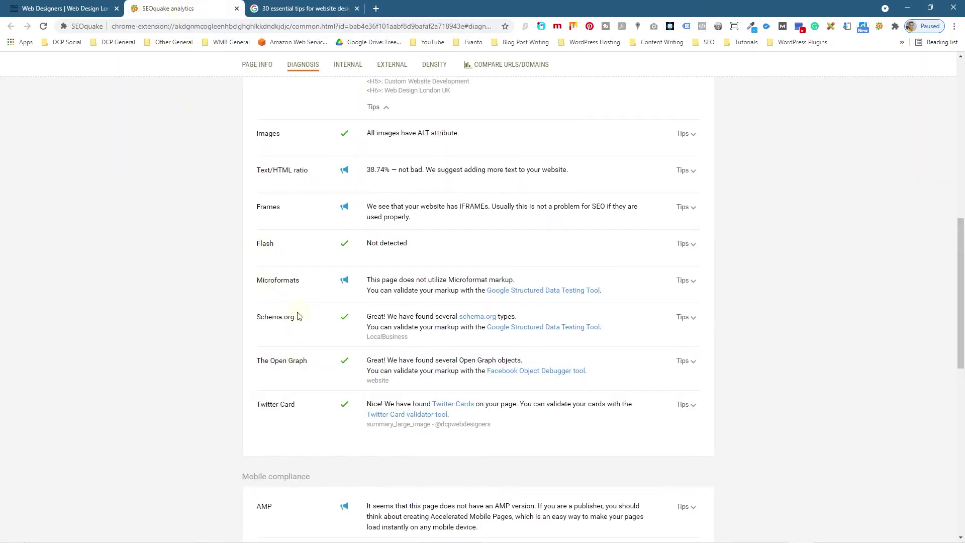
double_click(258, 323)
Open the dcpweb.co.uk result '30 essential tips for improving your web design in 2021'
left_click(304, 9)
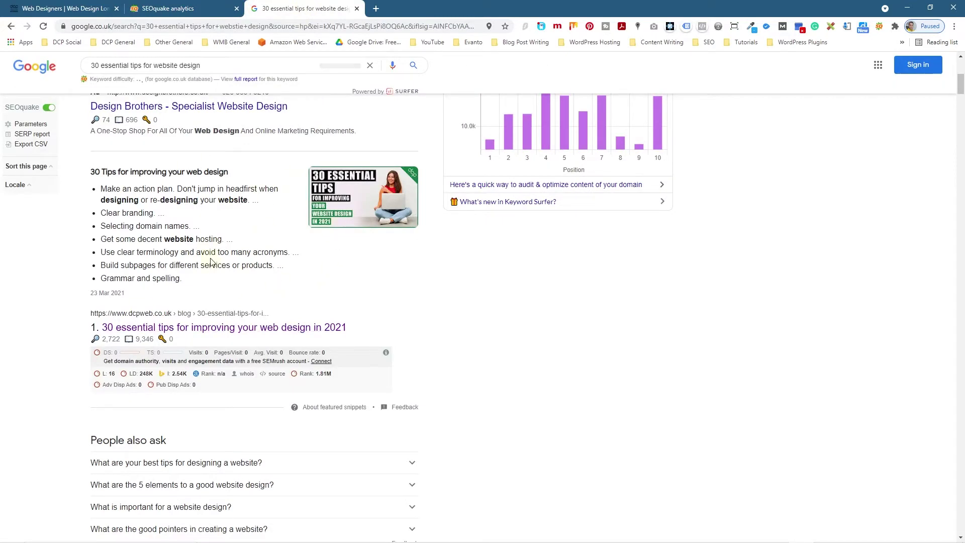
scroll(211, 261, "up", 2)
scroll(140, 235, "down", 1)
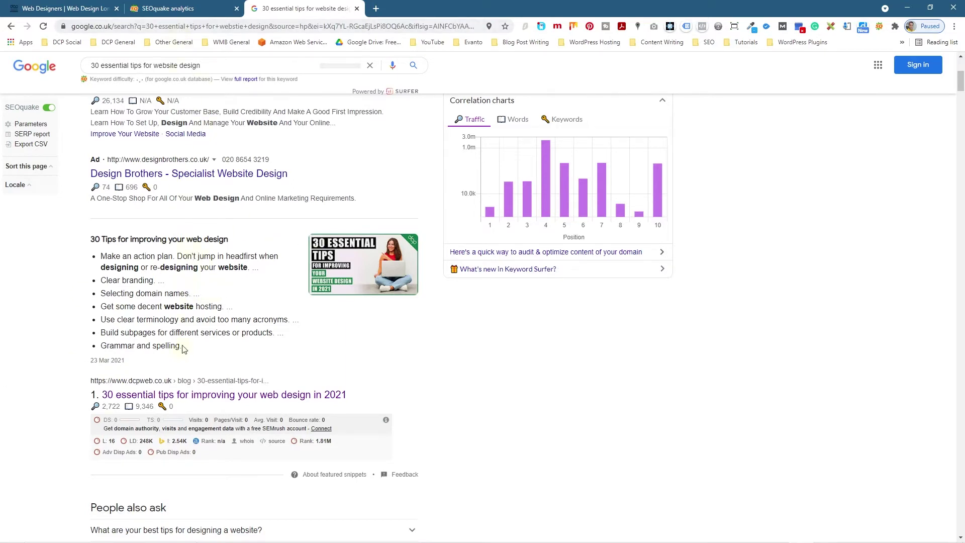
left_click(220, 398)
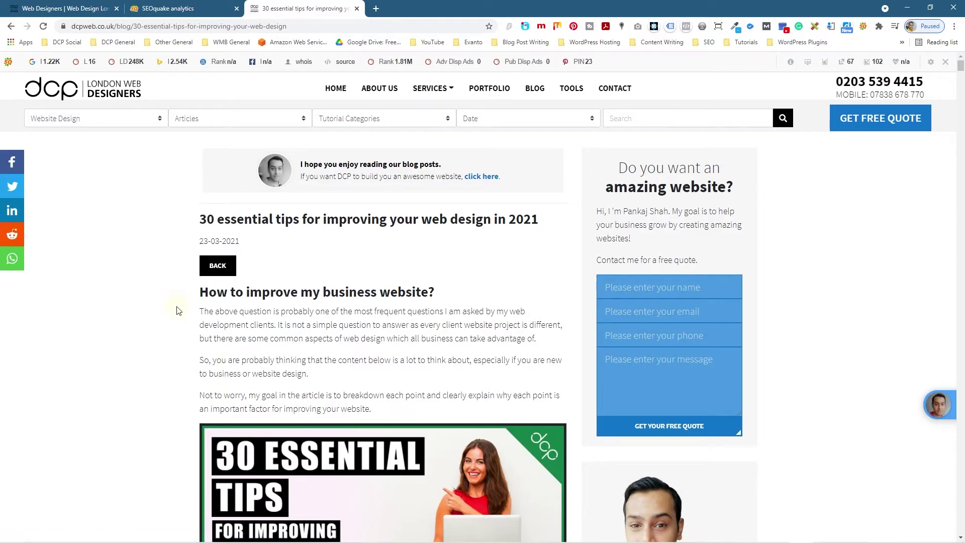
Scroll through the article and go to the dcpweb.co.uk blog listing
scroll(176, 310, "down", 15)
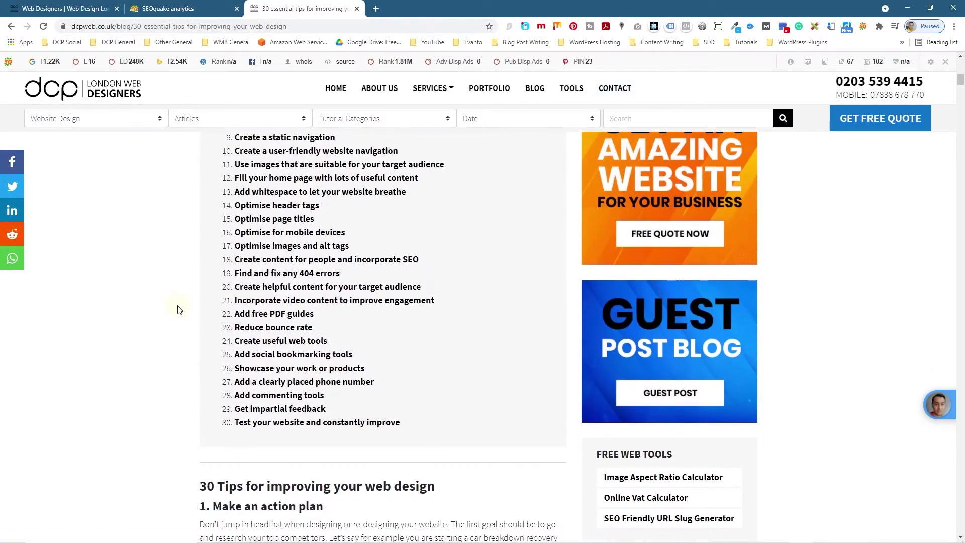
scroll(177, 309, "up", 12)
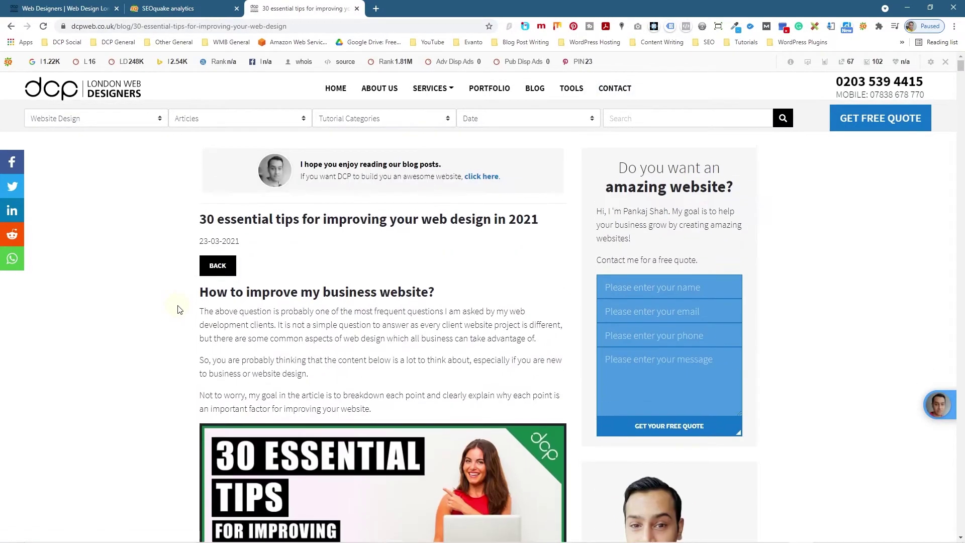
scroll(178, 309, "down", 8)
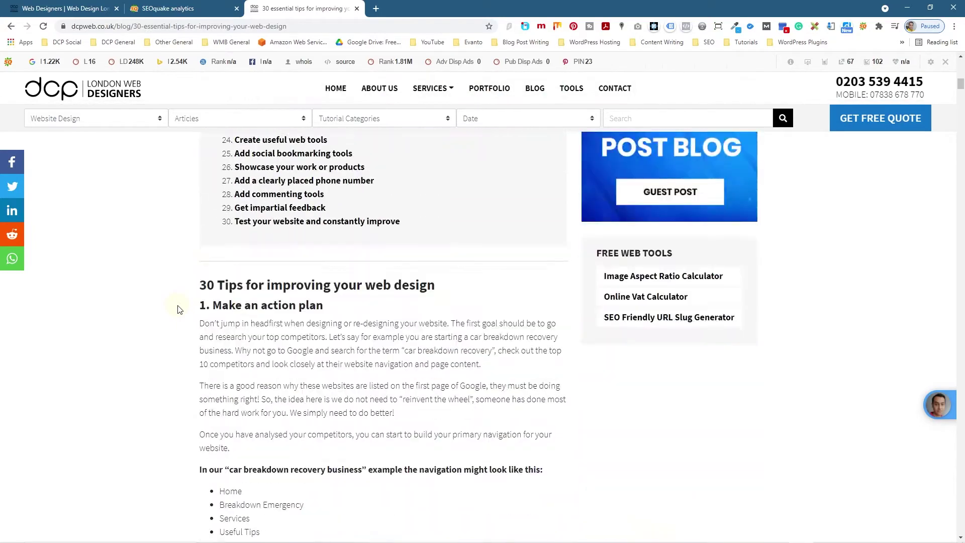
scroll(177, 309, "up", 7)
scroll(177, 309, "up", 1)
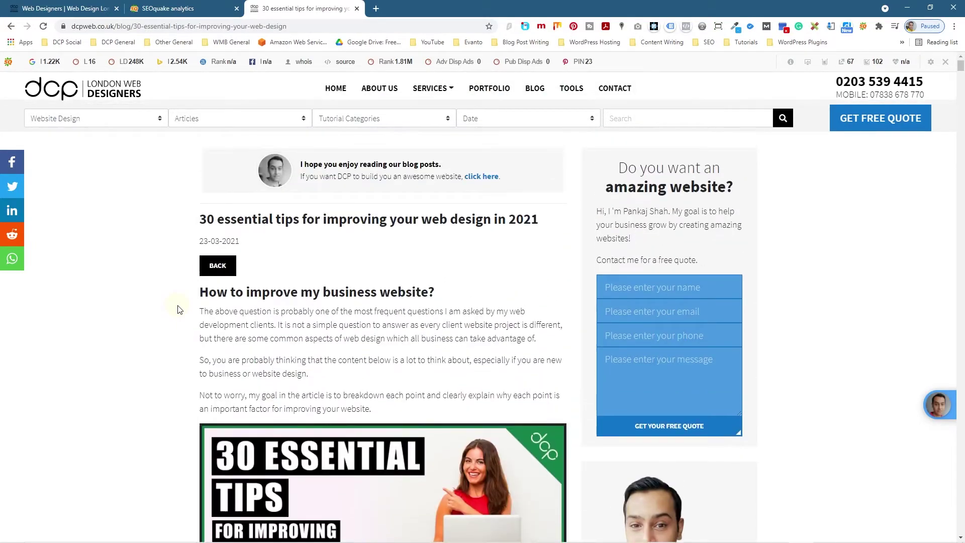
left_click(535, 88)
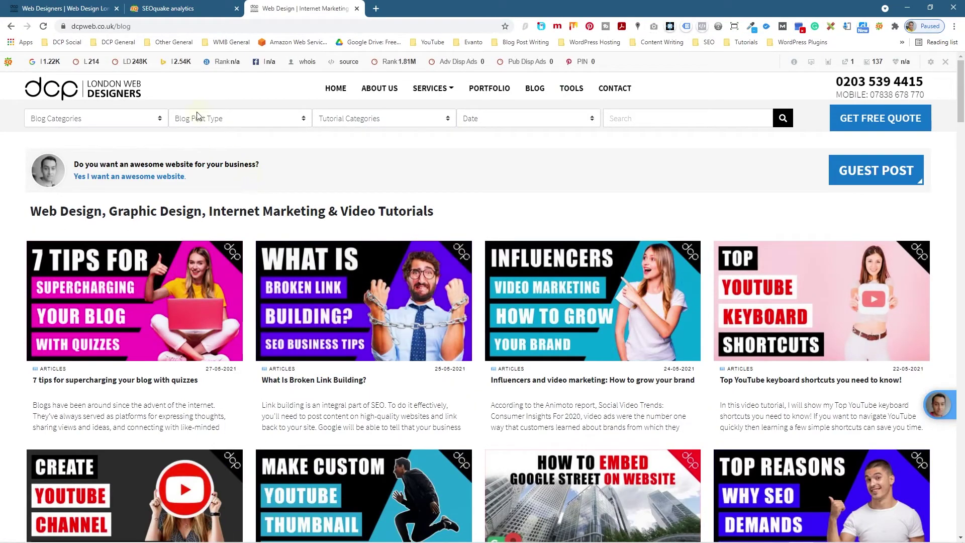
Try the Videos post type, then filter by the 'Search Engine Optimisation - SEO' category
left_click(190, 118)
left_click(203, 162)
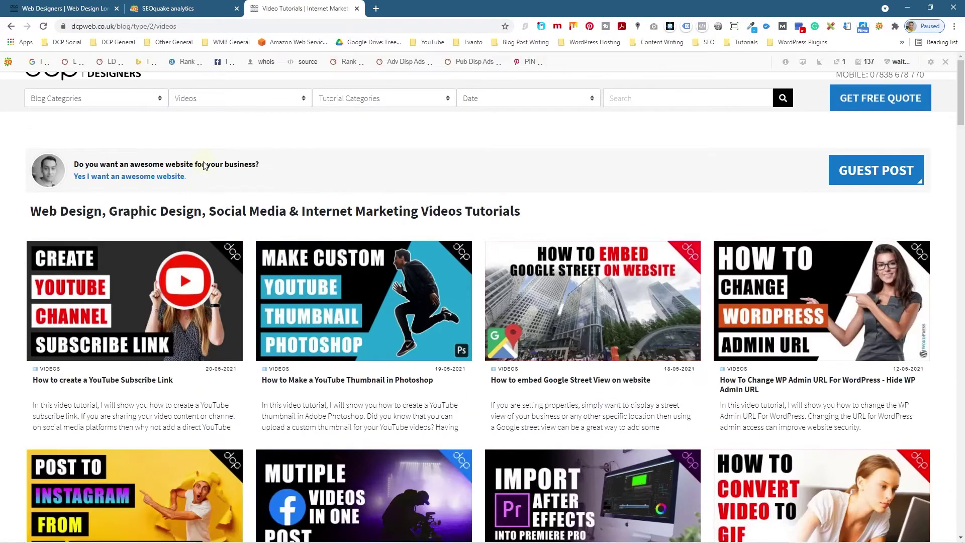
left_click(267, 119)
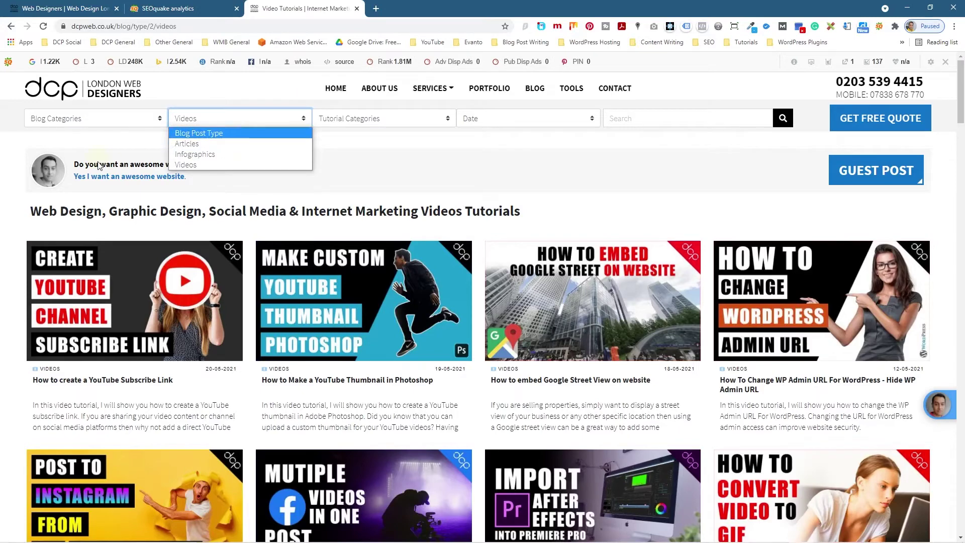
left_click(448, 181)
left_click(119, 123)
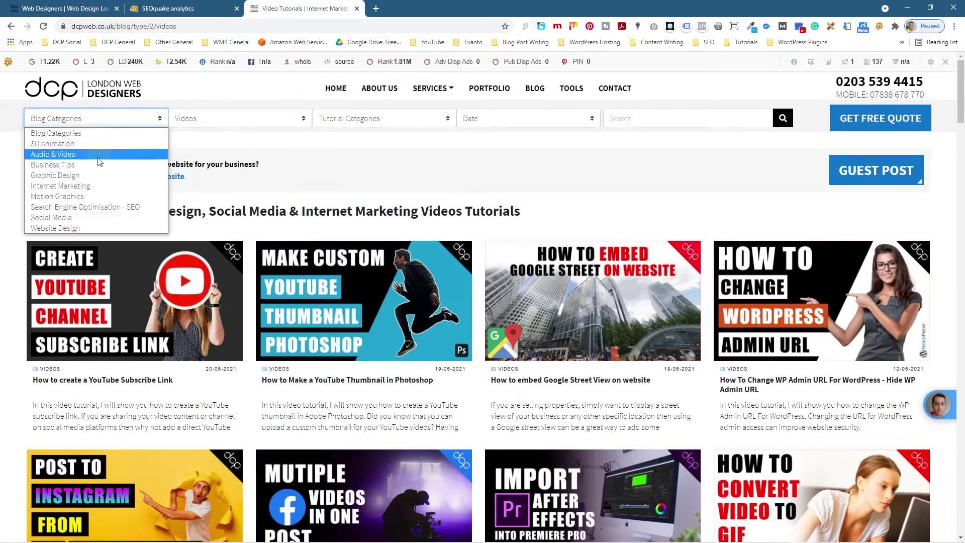
left_click(93, 206)
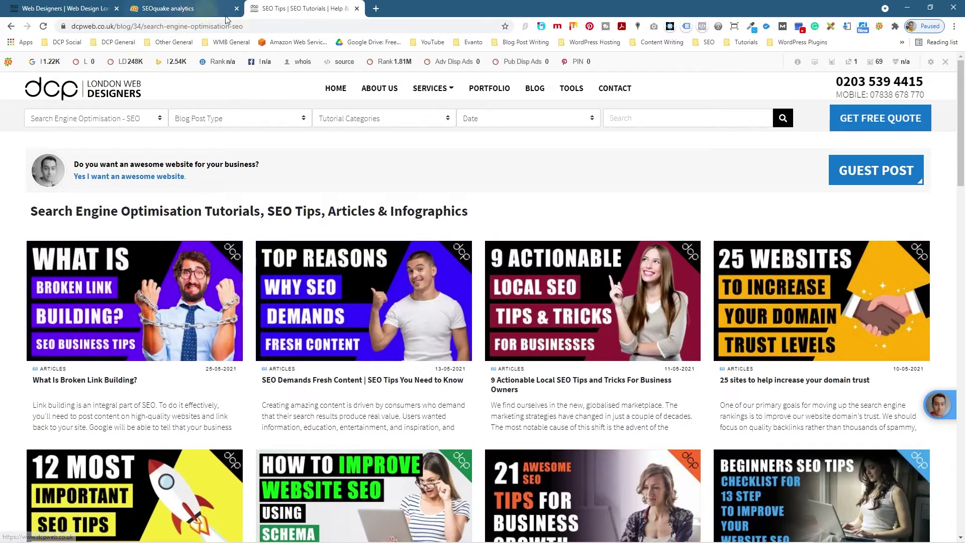
Close the SEO category tab and compare SEOquake's internal and external links reports
left_click(355, 8)
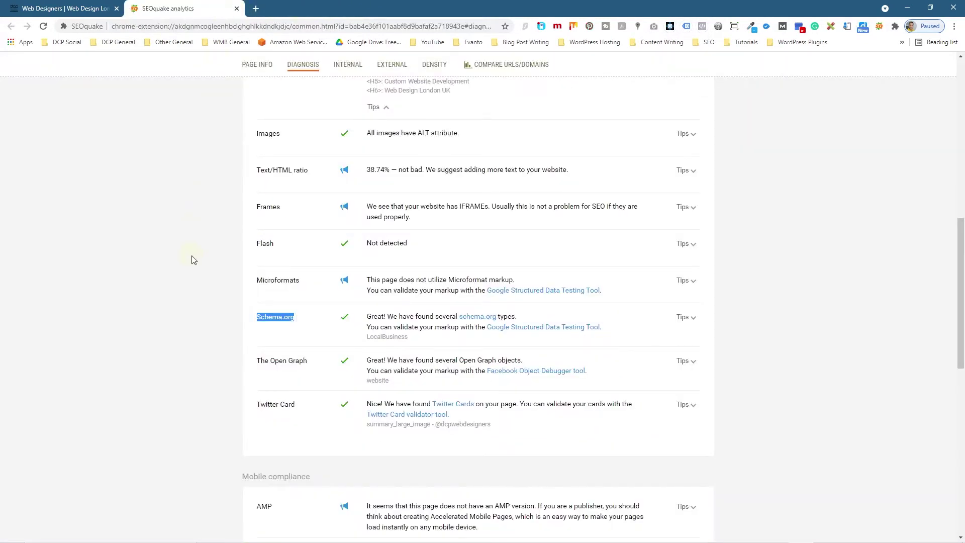
scroll(204, 277, "up", 10)
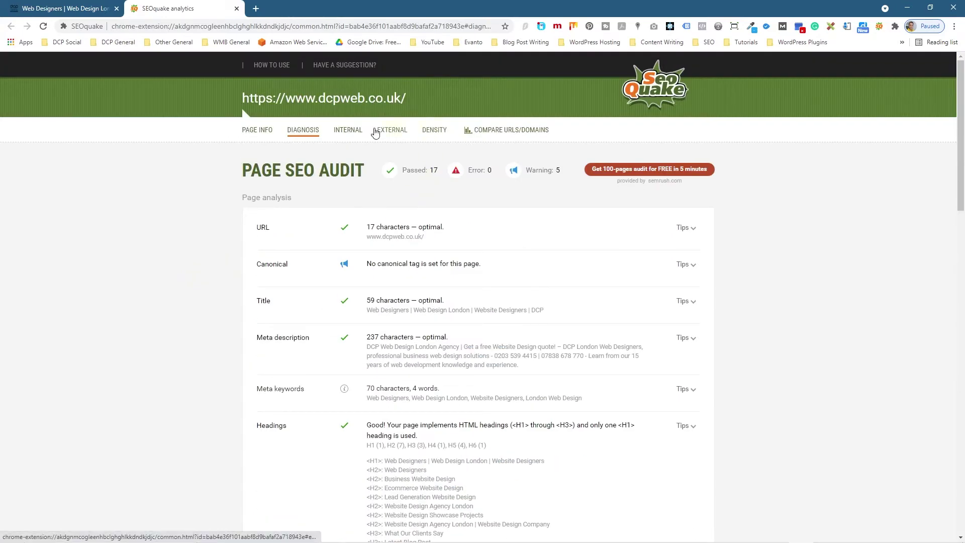
left_click(347, 131)
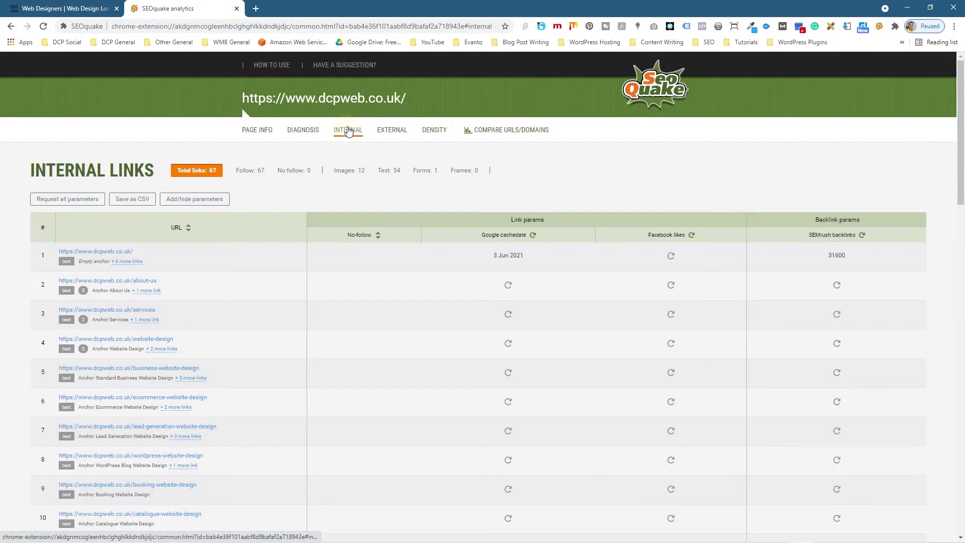
left_click(399, 131)
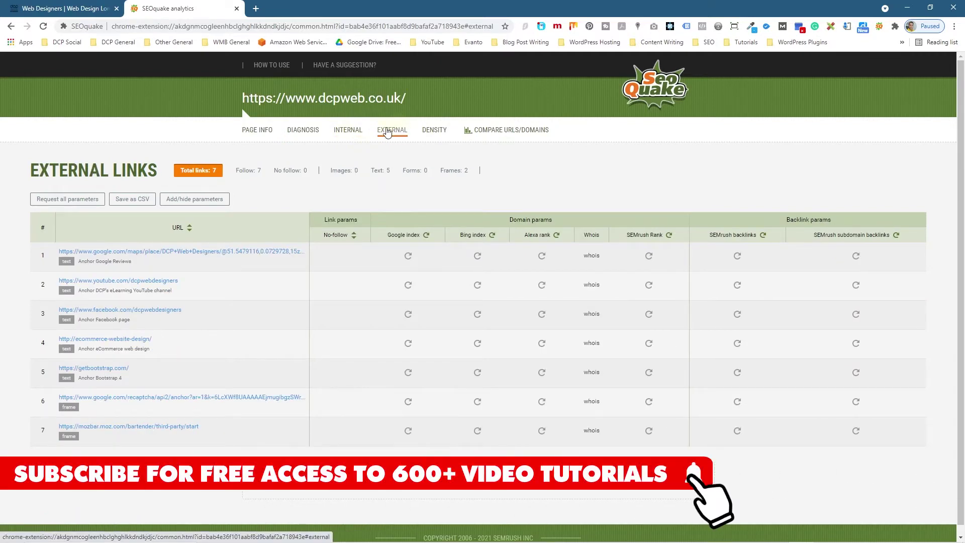
left_click(352, 131)
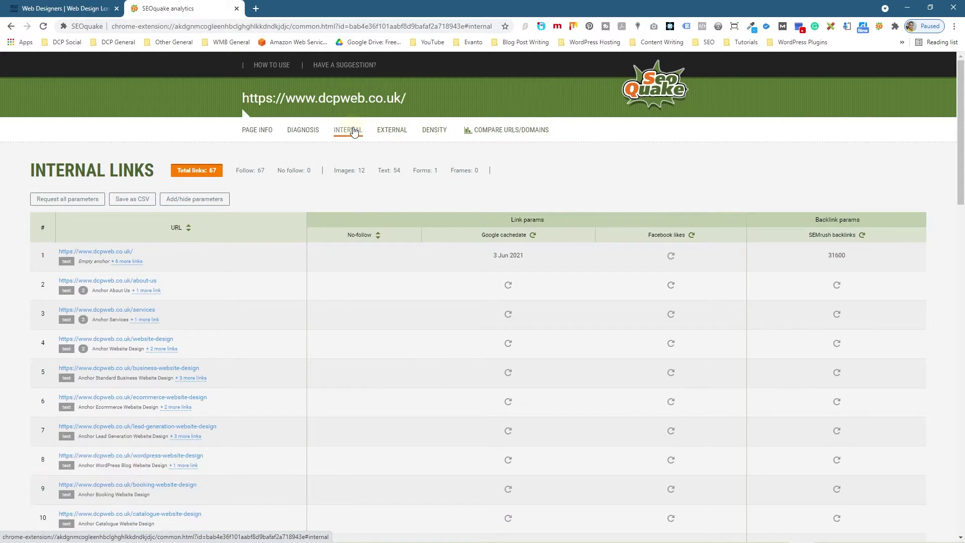
left_click(398, 133)
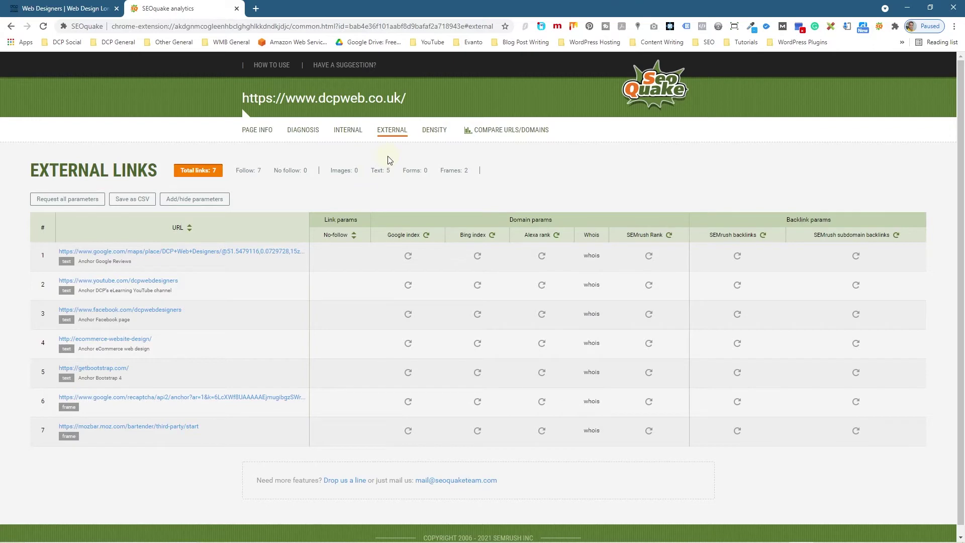
Show keyword density and select the 5907 total words count
left_click(431, 135)
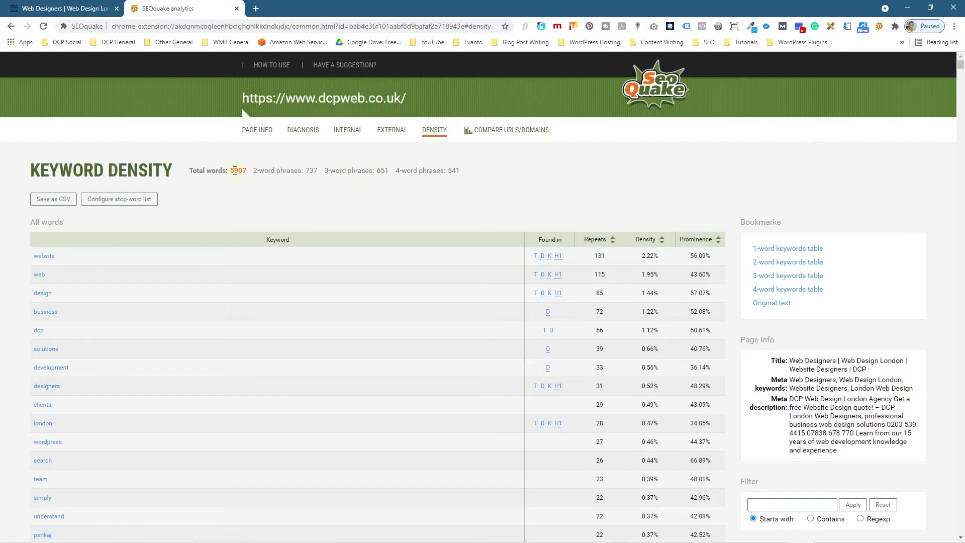
double_click(236, 170)
left_click(267, 206)
Scroll the dcpweb.co.uk homepage down and back, then return to the keyword density report ('website', 131, 2.22%)
left_click(70, 9)
scroll(171, 272, "down", 8)
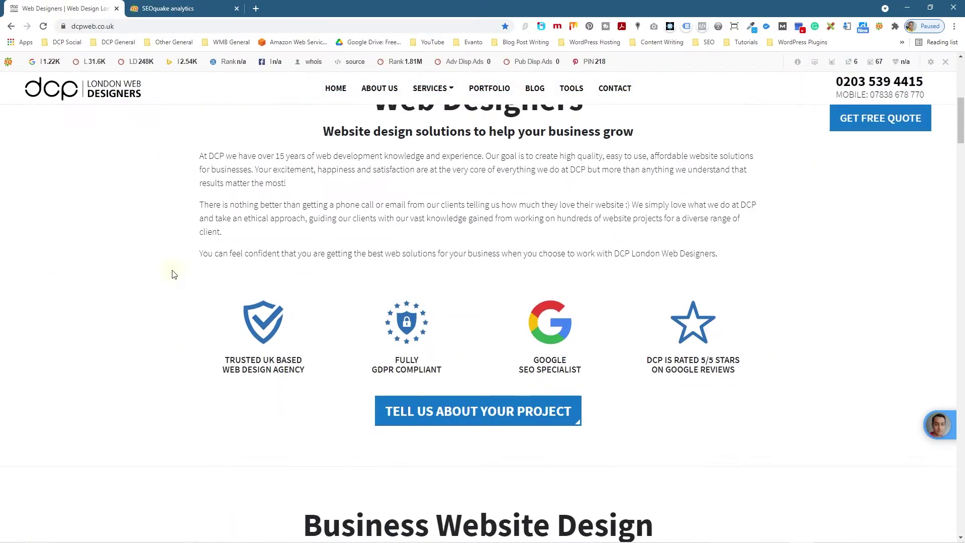
scroll(172, 274, "down", 20)
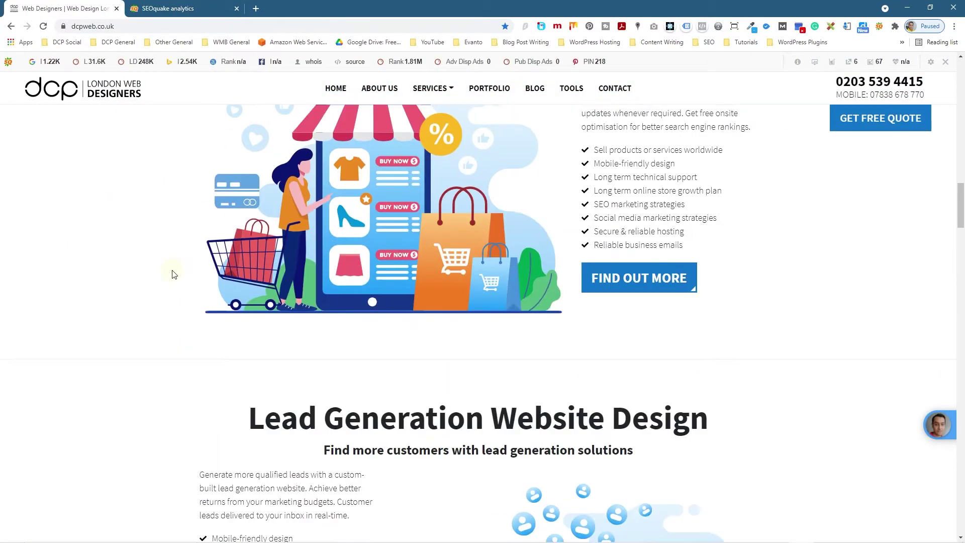
scroll(172, 274, "down", 20)
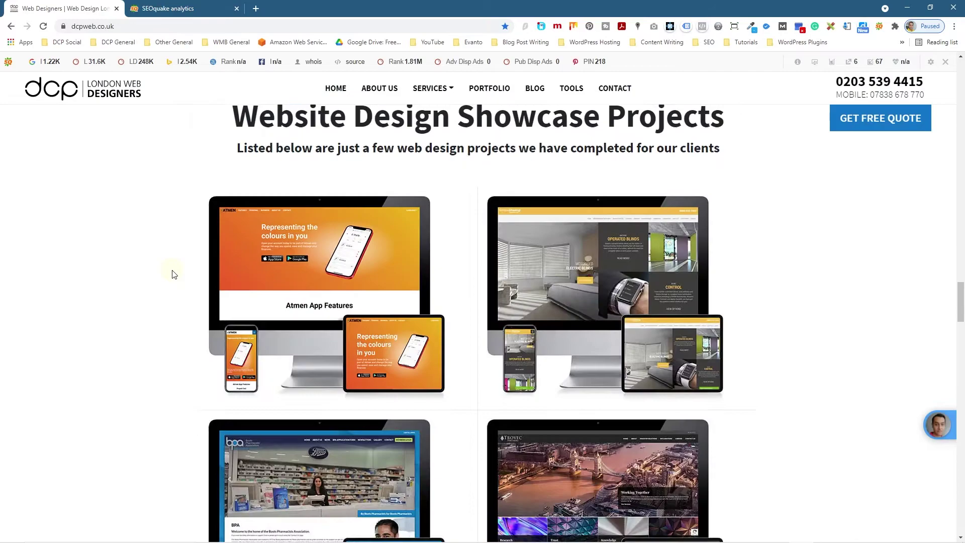
scroll(171, 274, "down", 7)
scroll(172, 274, "down", 18)
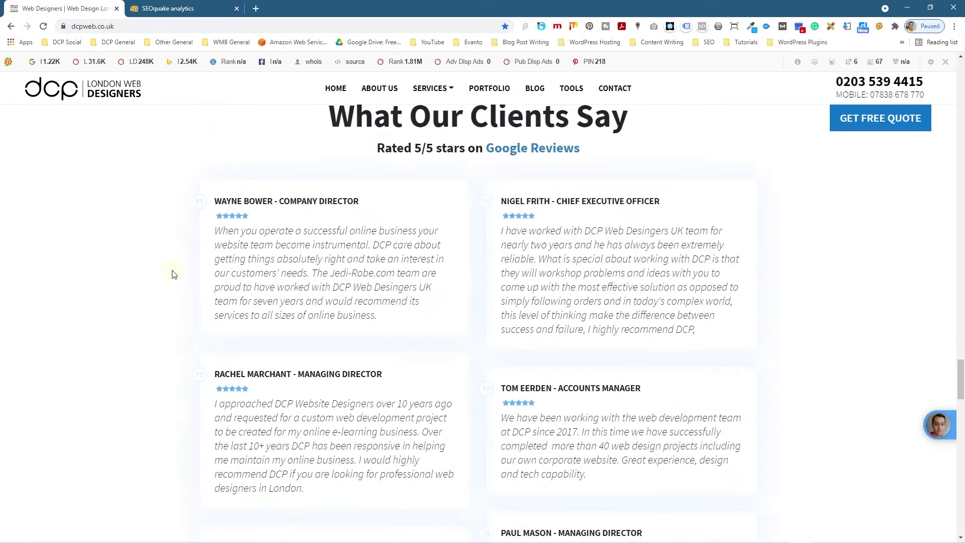
scroll(172, 274, "down", 6)
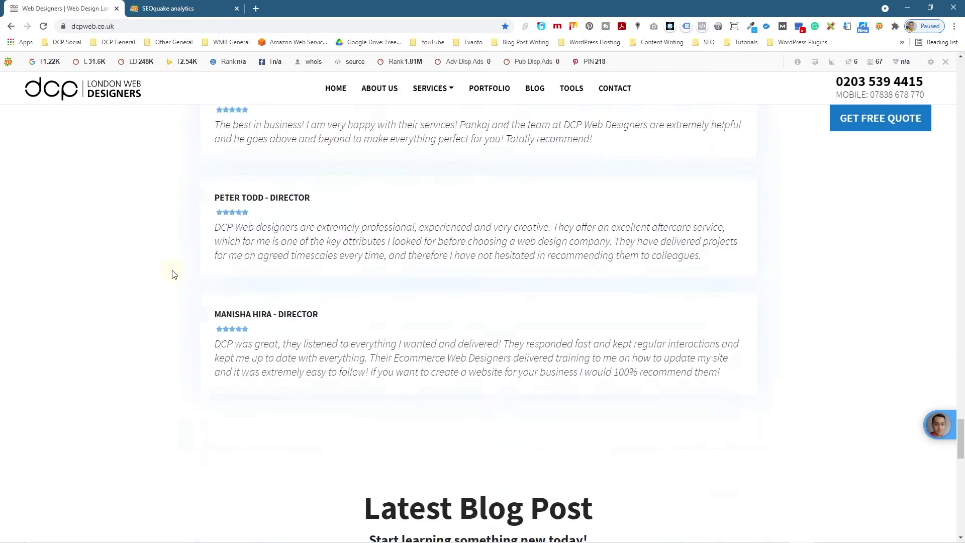
scroll(172, 274, "down", 5)
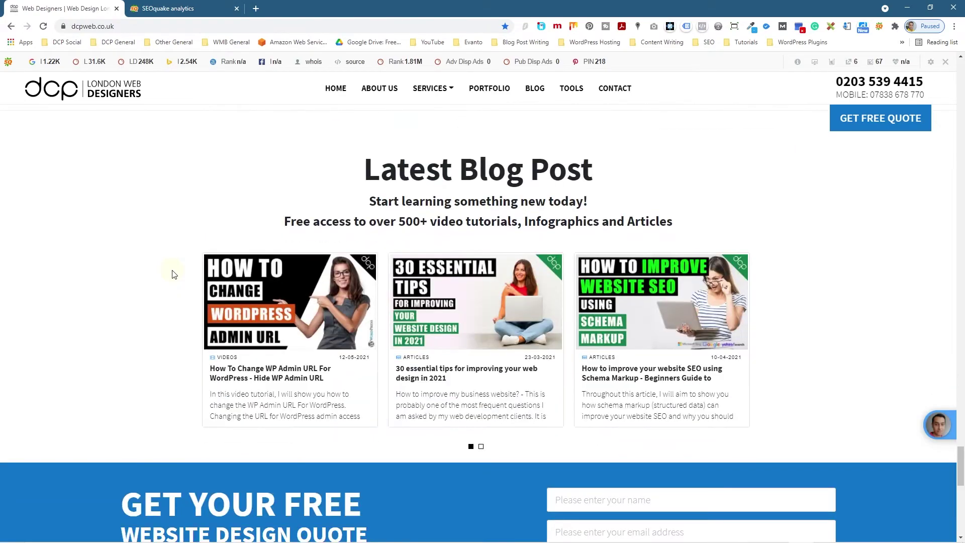
scroll(129, 351, "down", 9)
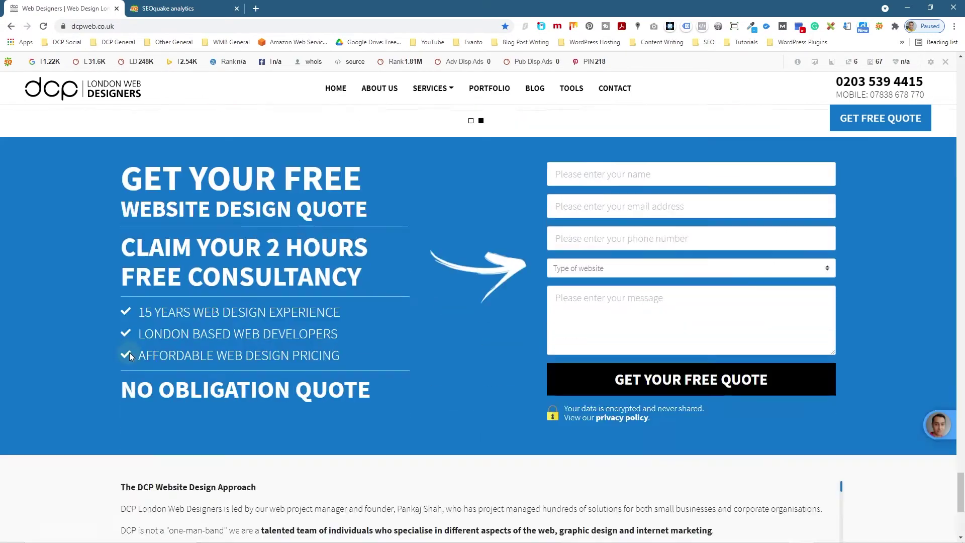
scroll(136, 352, "down", 3)
scroll(236, 292, "down", 10)
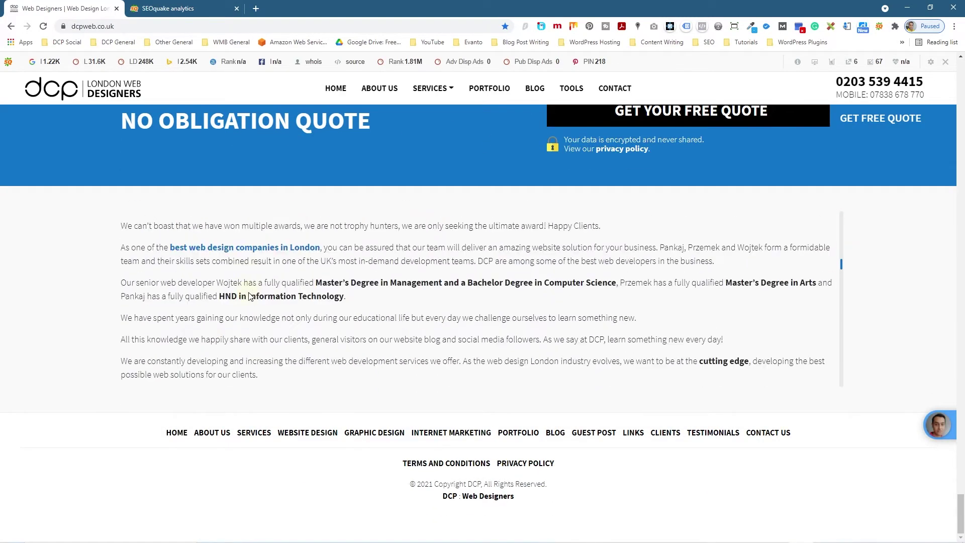
scroll(248, 293, "down", 10)
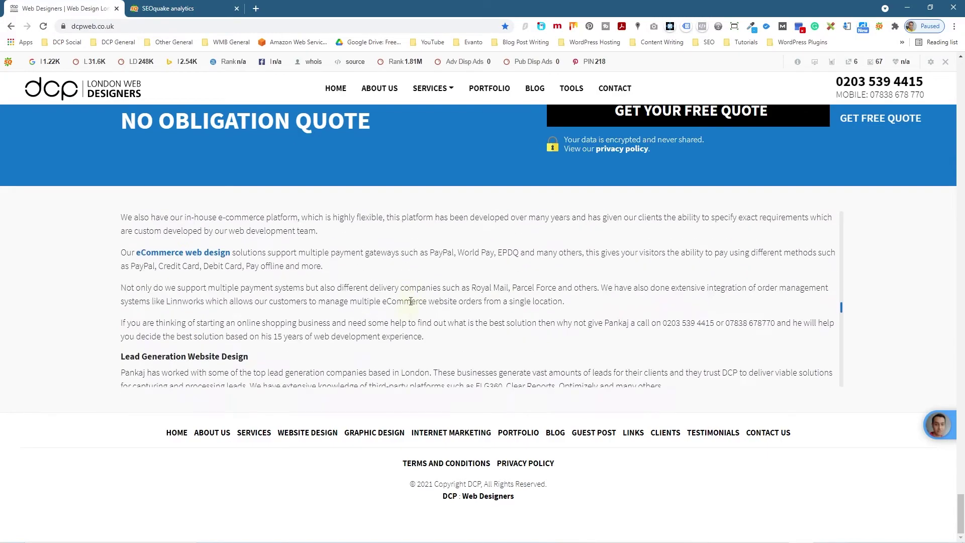
scroll(417, 285, "down", 12)
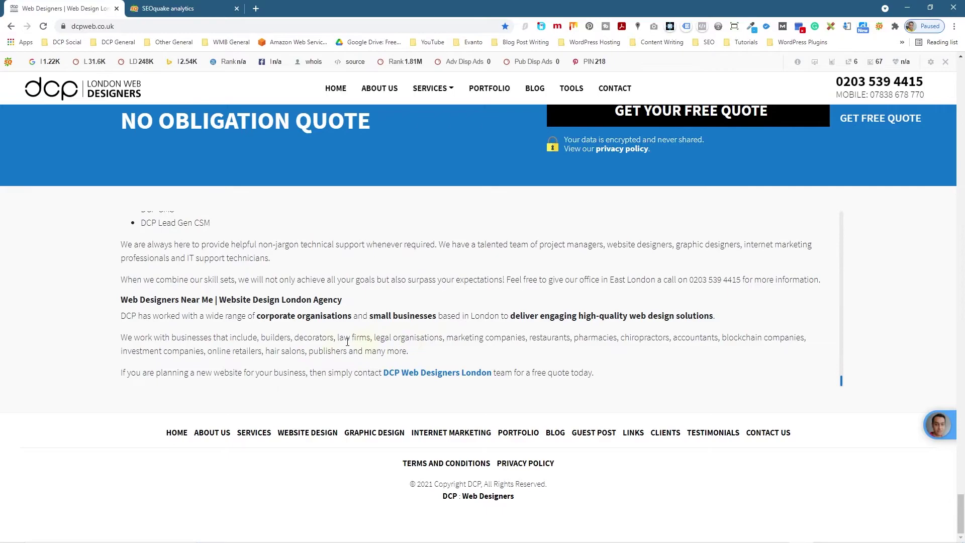
scroll(278, 352, "up", 10)
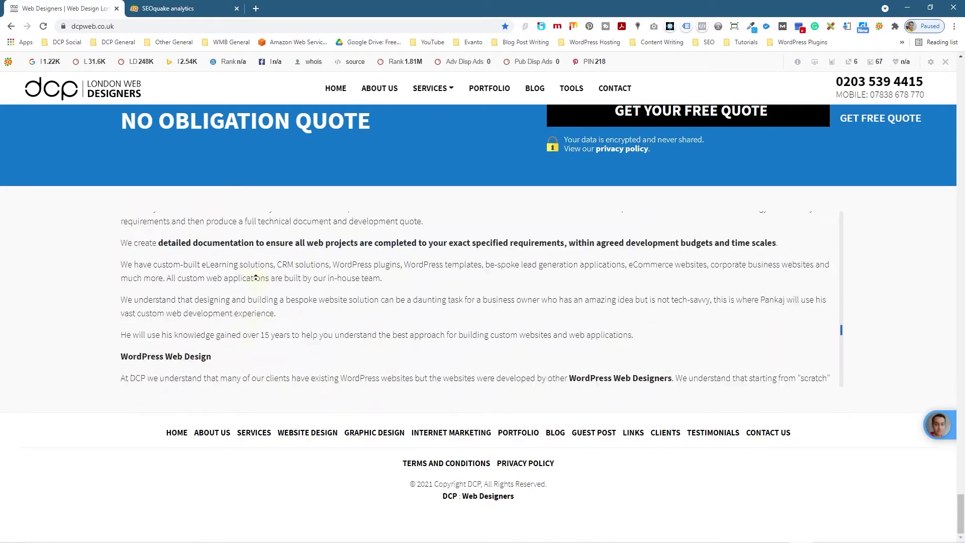
scroll(256, 276, "up", 10)
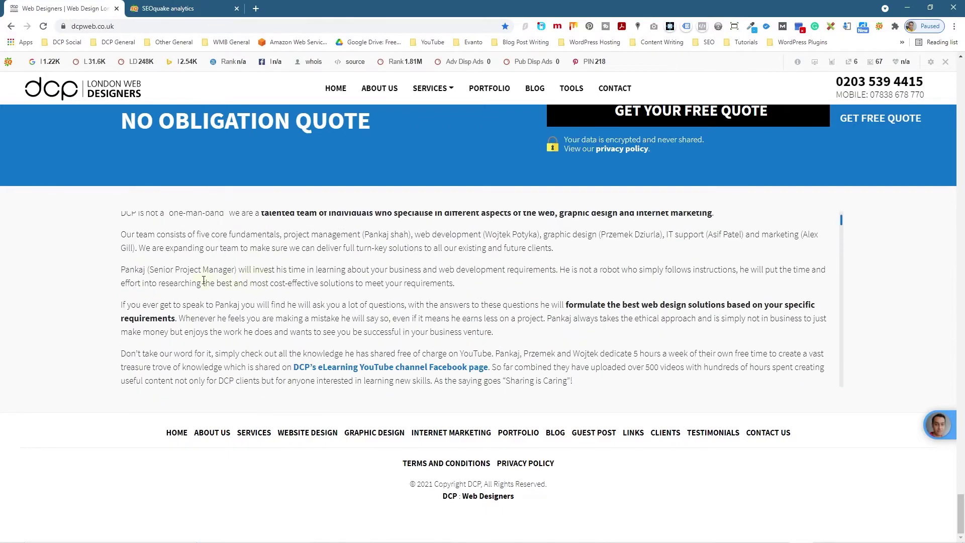
scroll(64, 319, "up", 20)
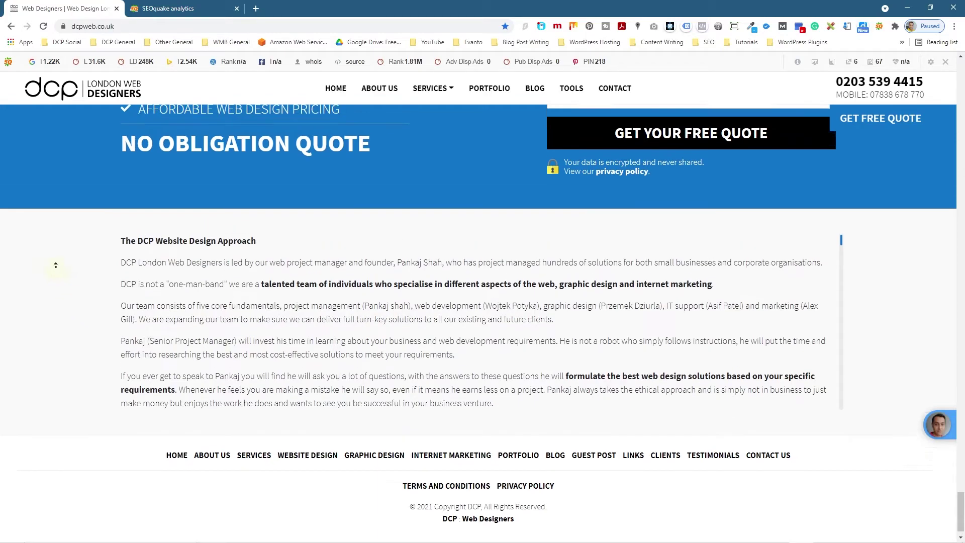
scroll(45, 211, "up", 20)
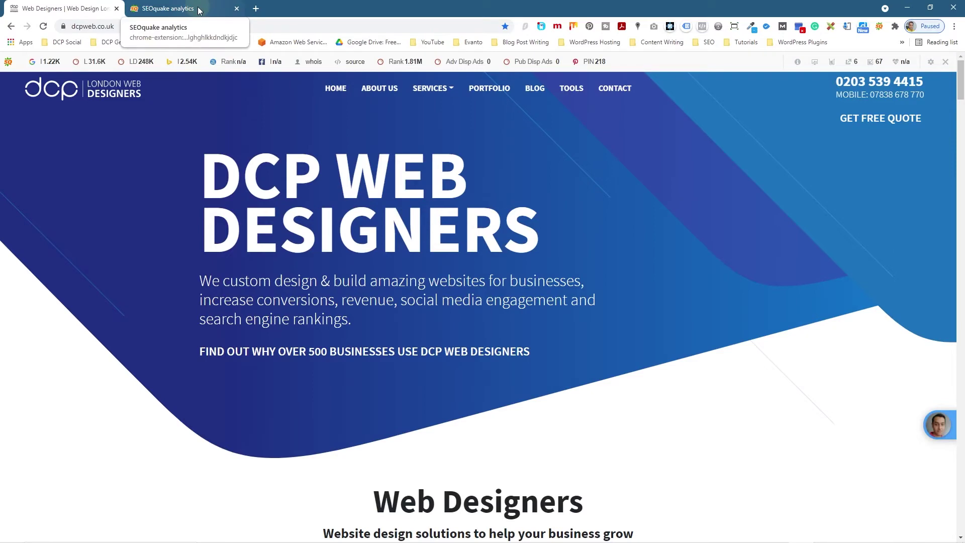
left_click(199, 11)
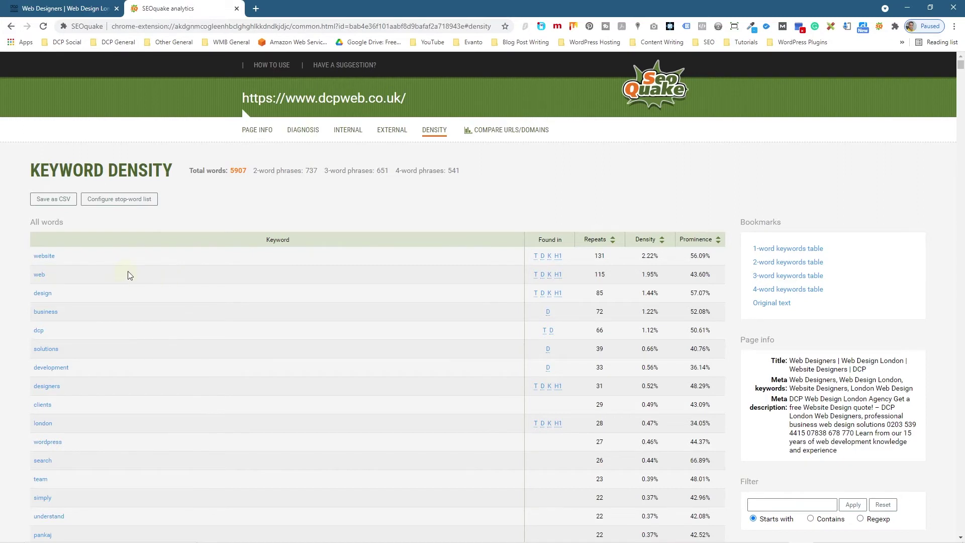
Highlight the top 1-word keyword 'website' with its 131 repeats and 2.22% density
left_click_drag(26, 260, 80, 260)
left_click_drag(591, 259, 614, 260)
left_click_drag(634, 258, 658, 257)
Jump to the 2-word phrase table and highlight the values of its top phrases
left_click(766, 262)
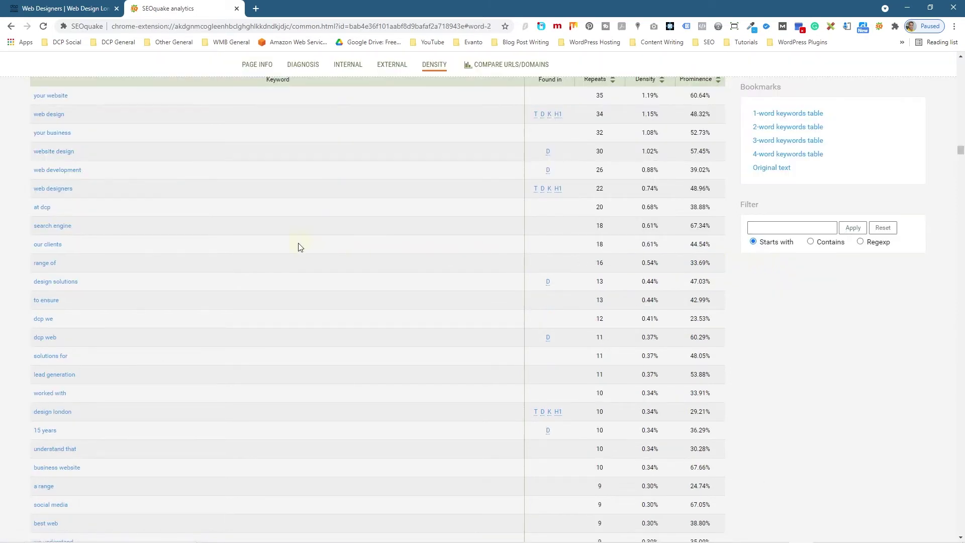
scroll(281, 246, "up", 2)
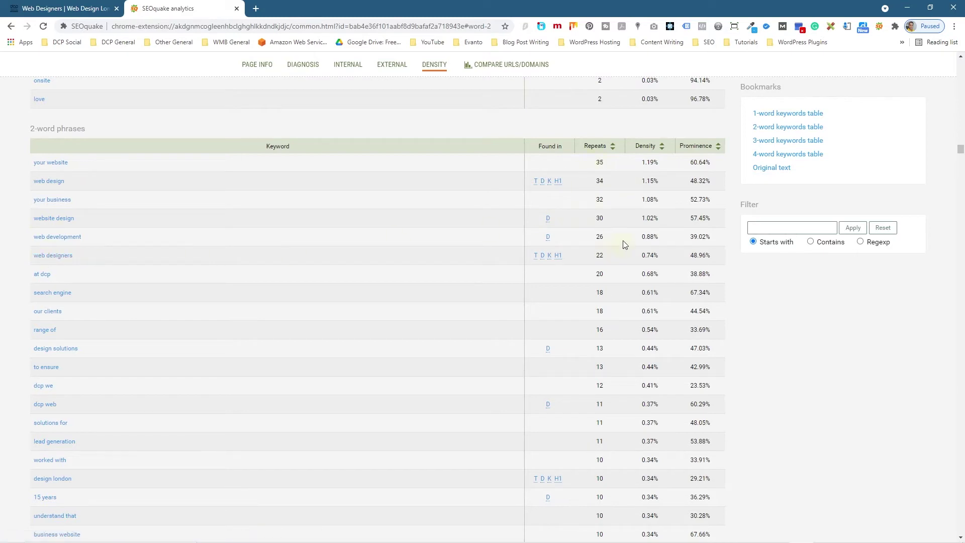
left_click_drag(632, 165, 659, 264)
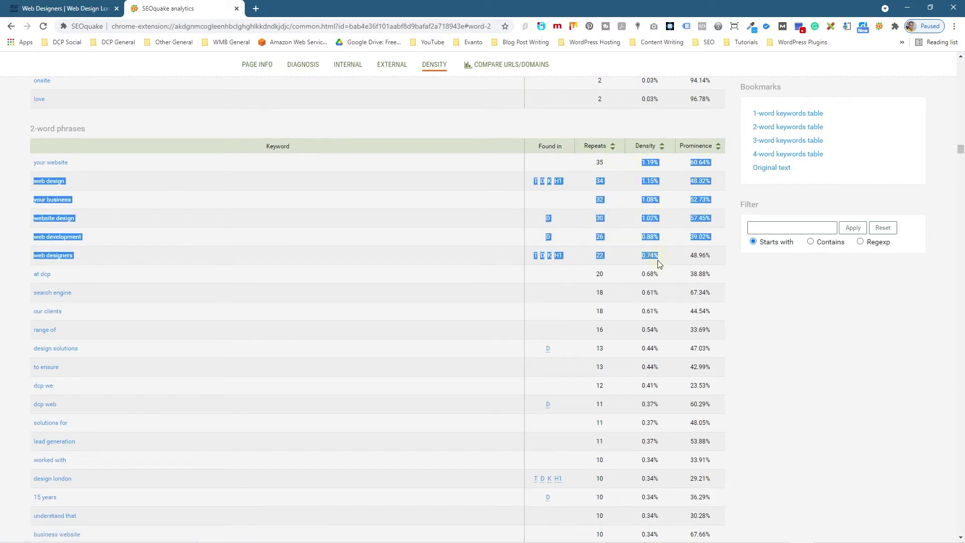
left_click(667, 261)
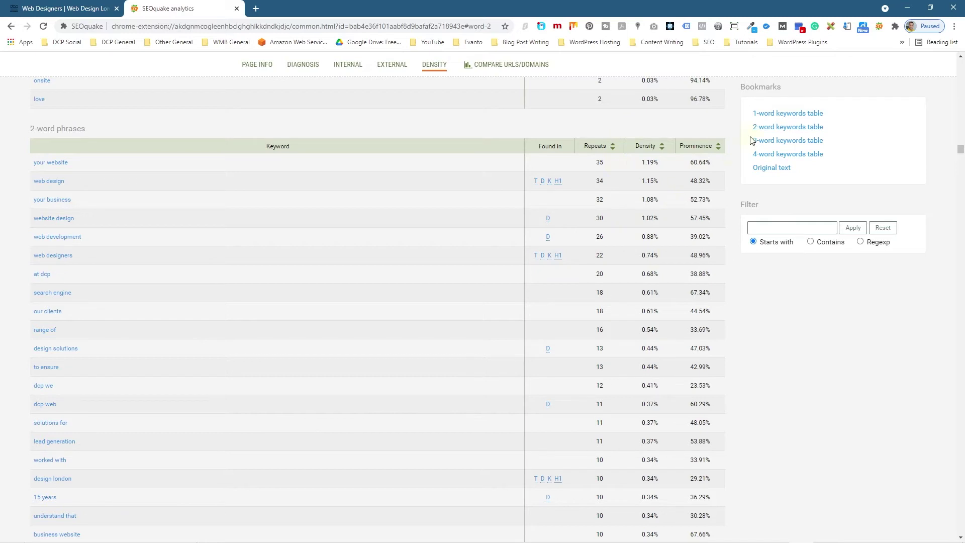
Review the 3-word phrase rows, then move on to the 4-word table and original text
left_click(766, 143)
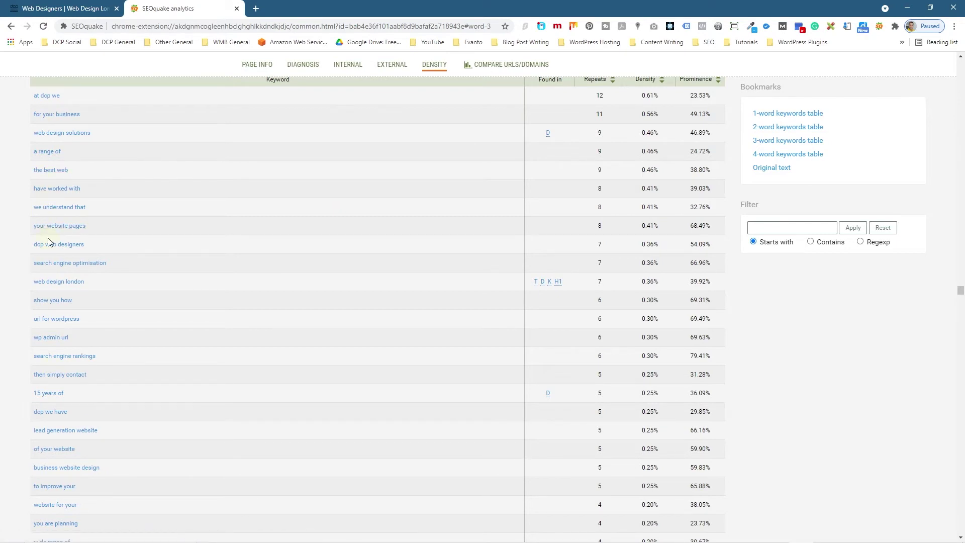
left_click(71, 431, "shift")
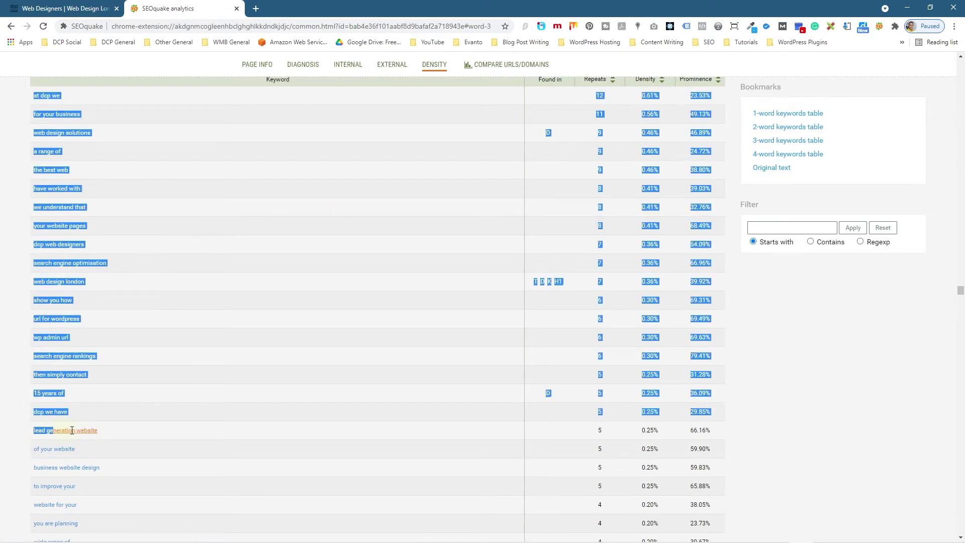
left_click(145, 428)
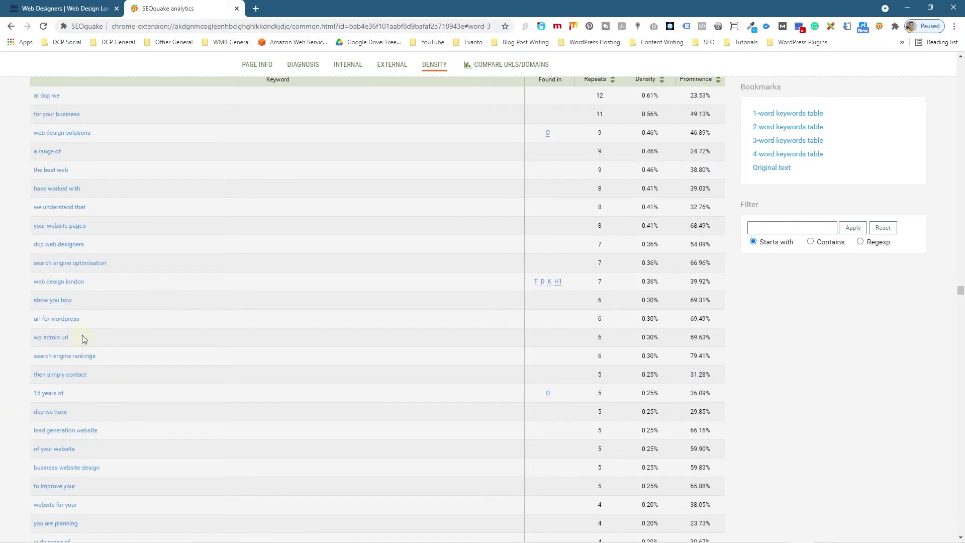
scroll(43, 385, "down", 3)
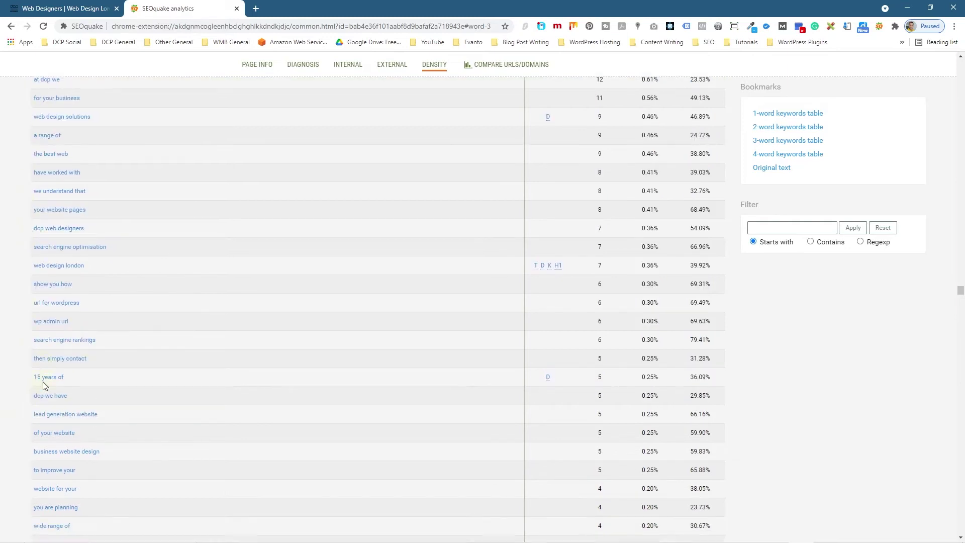
scroll(43, 386, "down", 15)
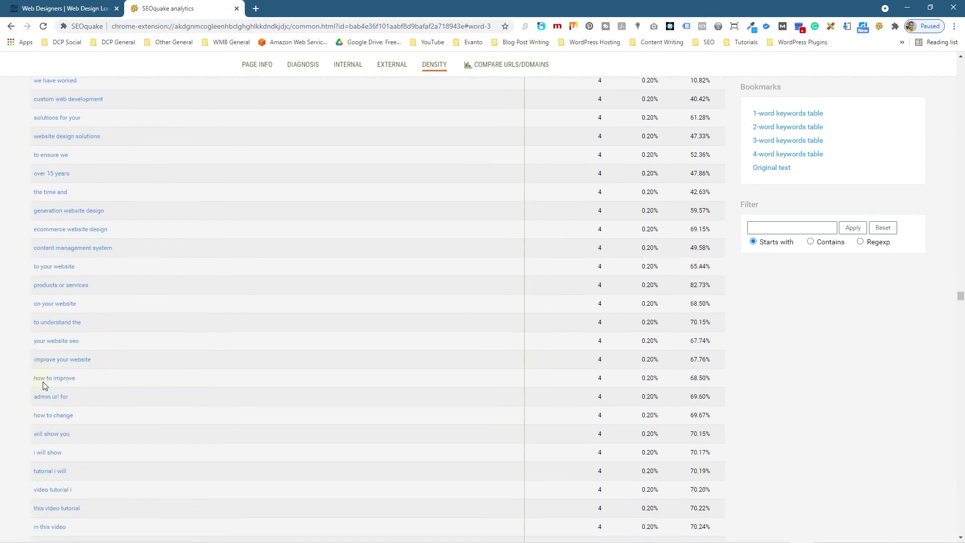
scroll(44, 385, "down", 10)
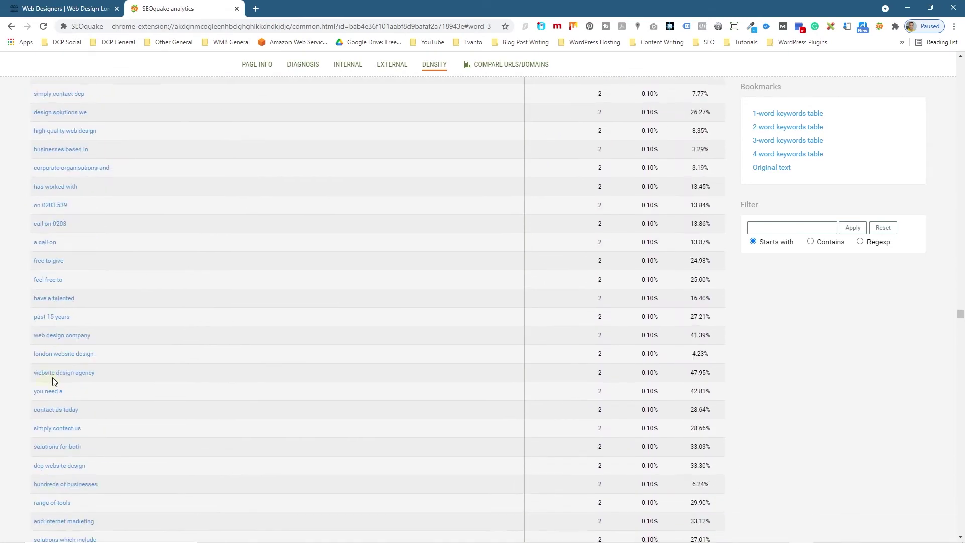
left_click(774, 155)
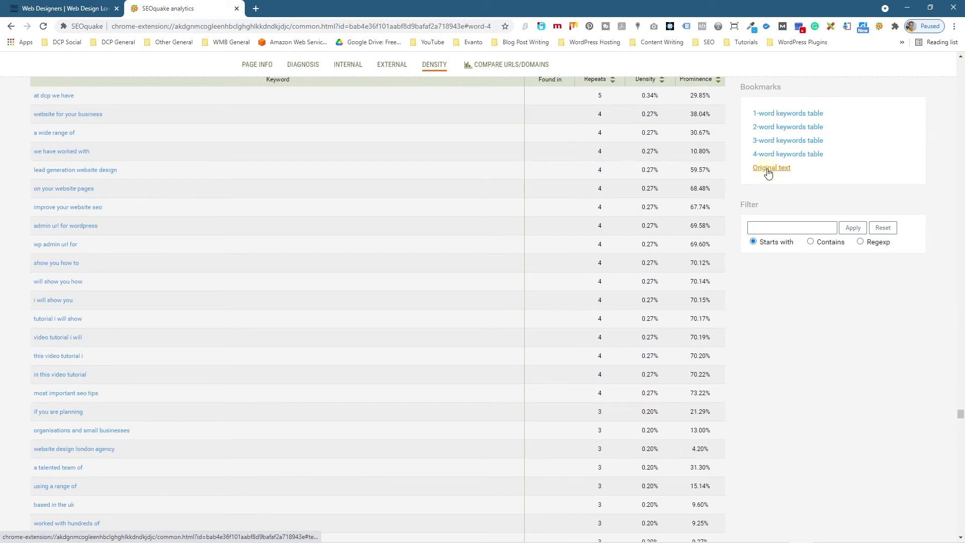
left_click(771, 168)
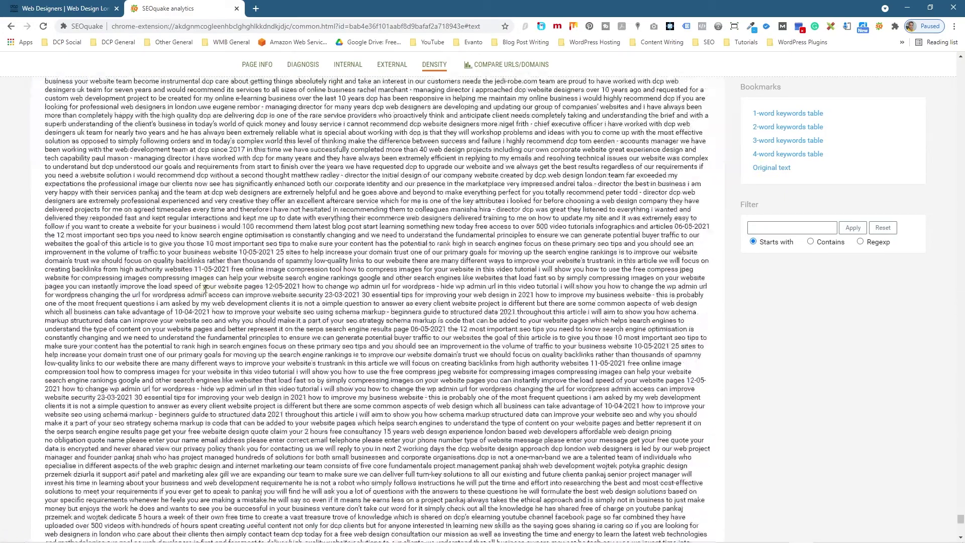
Scroll the extracted original text, autoscroll back to the report top, then return to dcpweb.co.uk
scroll(205, 289, "down", 10)
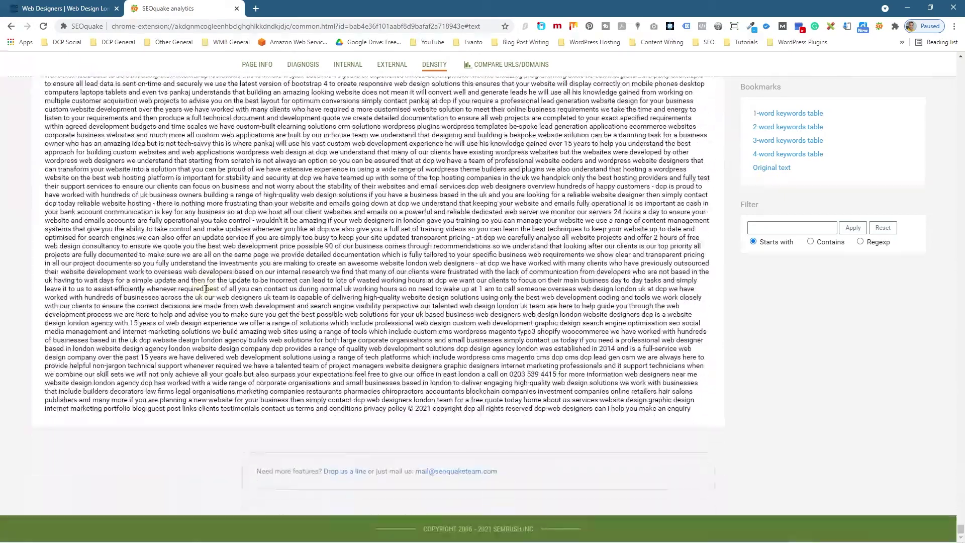
scroll(205, 289, "up", 15)
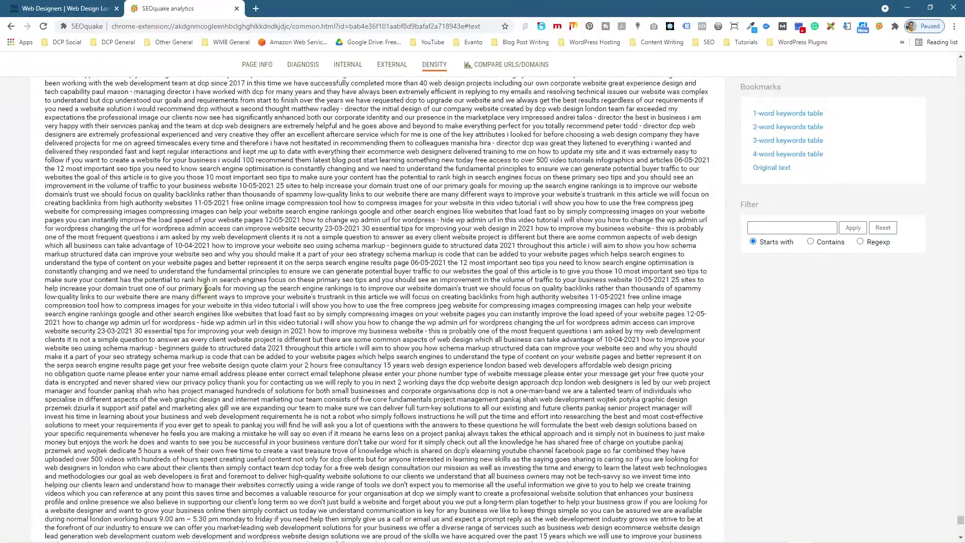
scroll(205, 288, "up", 7)
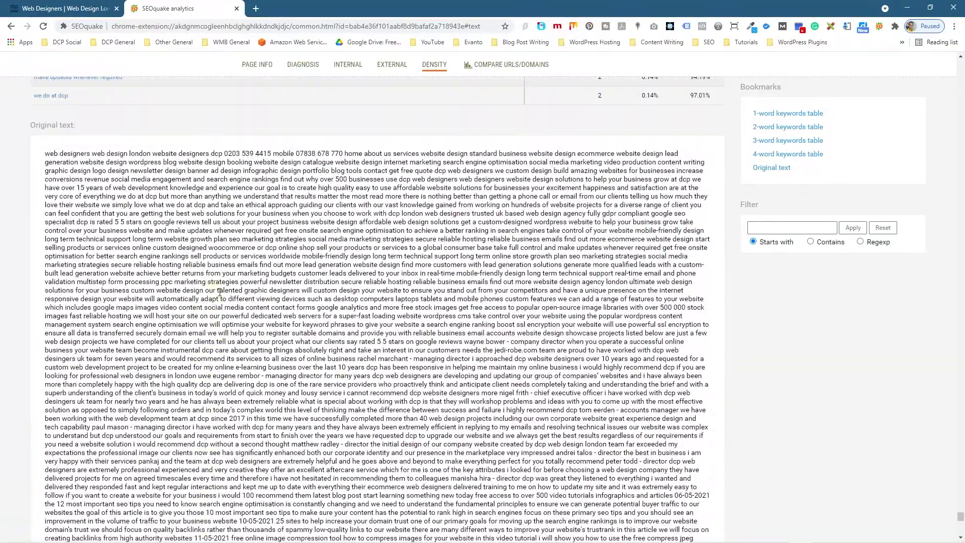
middle_click(385, 373)
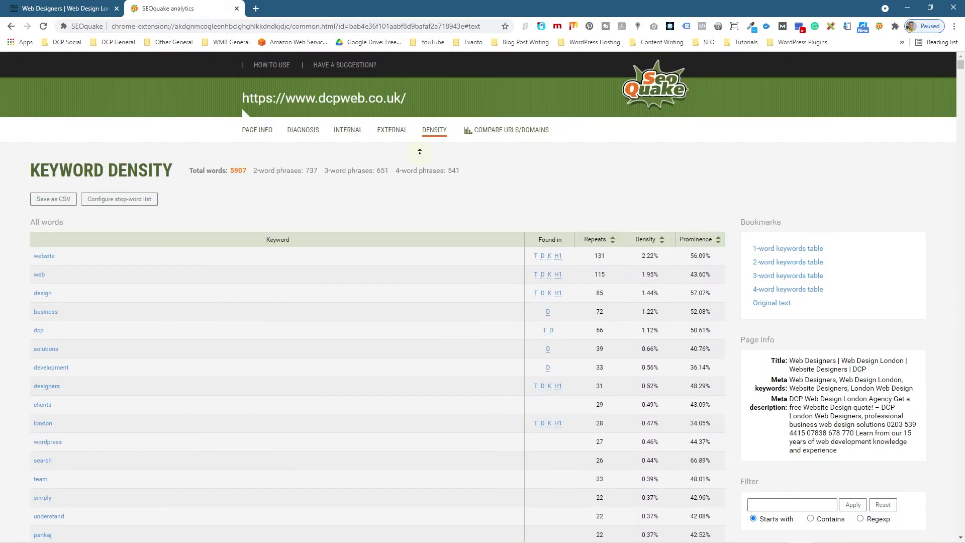
left_click(548, 361)
left_click(84, 13)
scroll(112, 316, "down", 15)
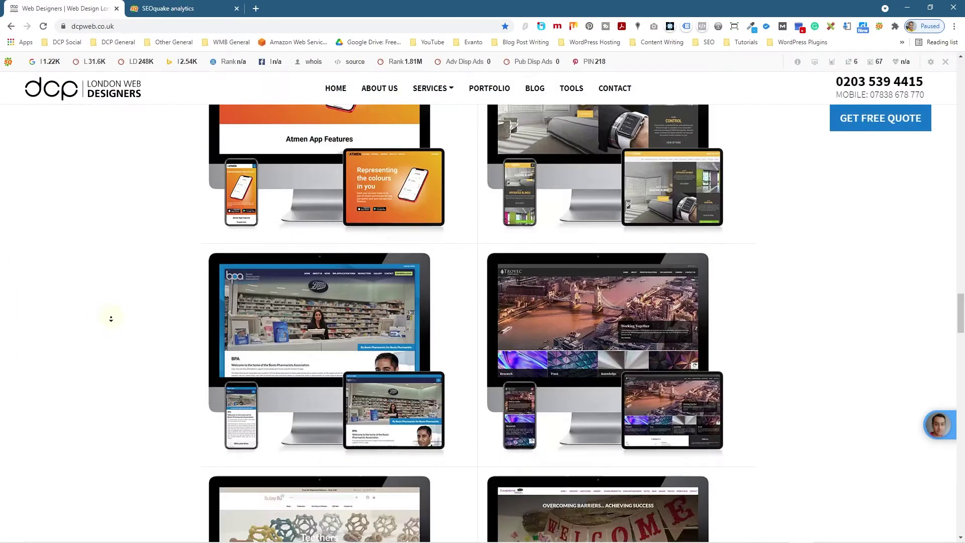
scroll(111, 319, "down", 10)
scroll(394, 332, "up", 3)
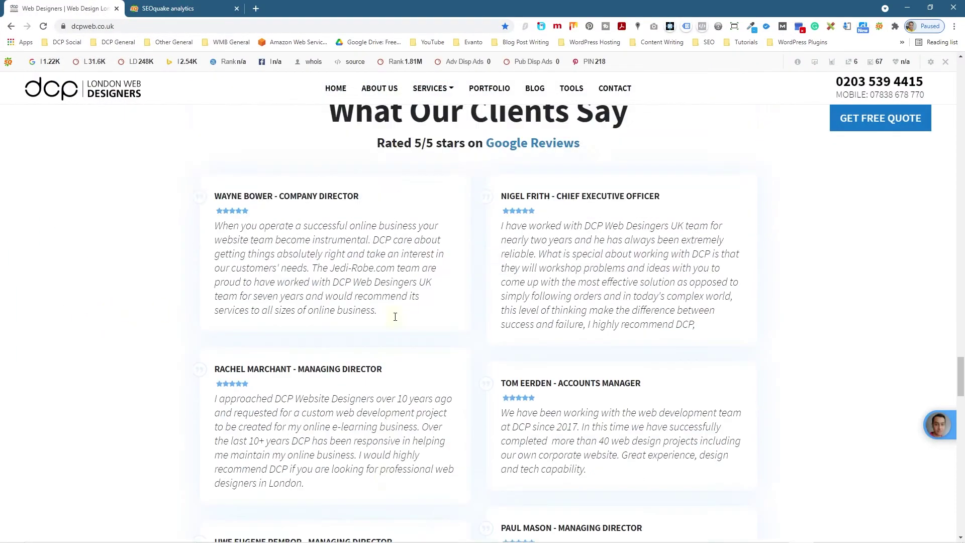
scroll(395, 316, "up", 2)
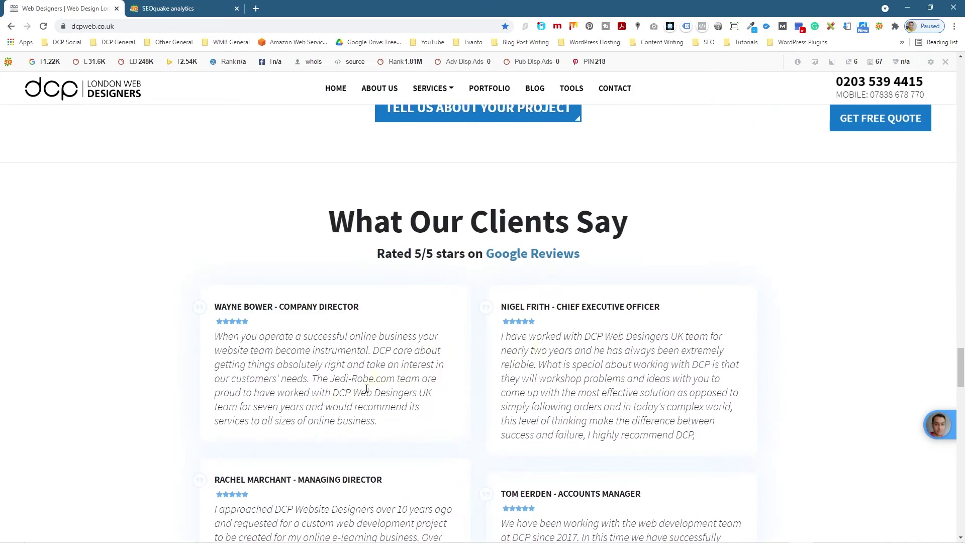
scroll(424, 376, "down", 15)
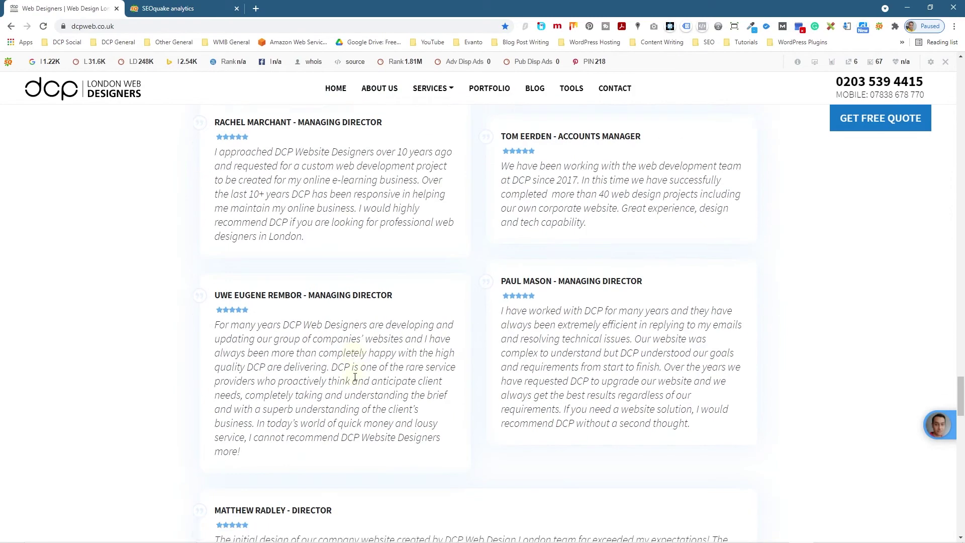
scroll(357, 337, "up", 1)
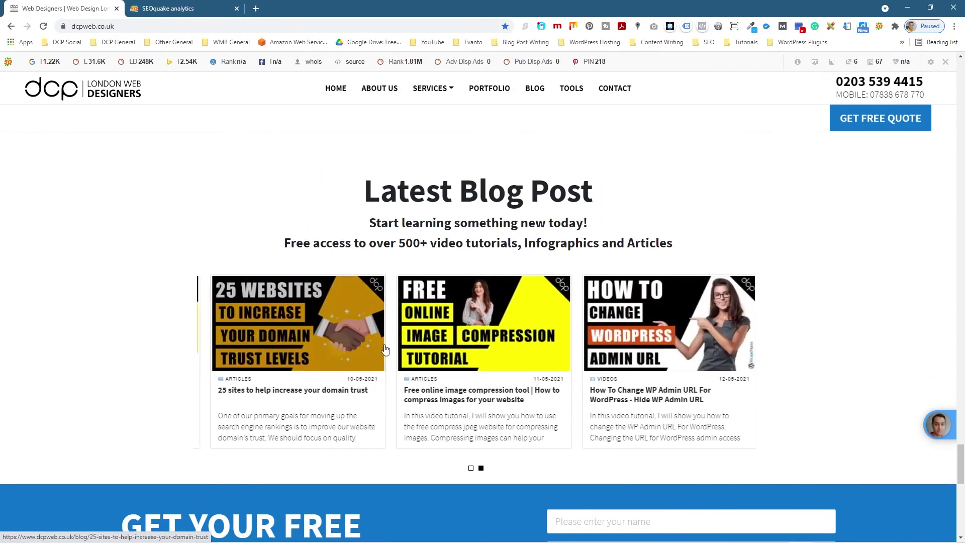
scroll(124, 355, "up", 12)
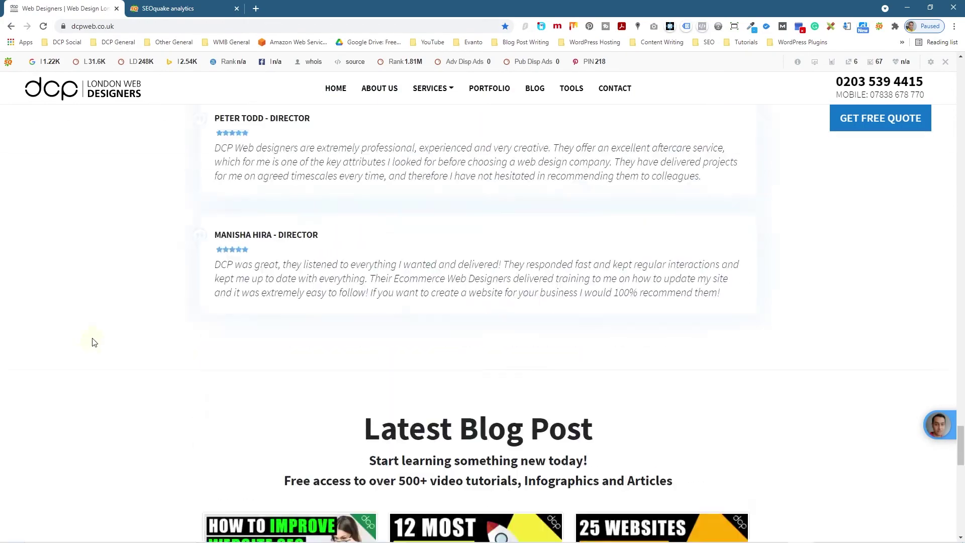
scroll(99, 339, "up", 15)
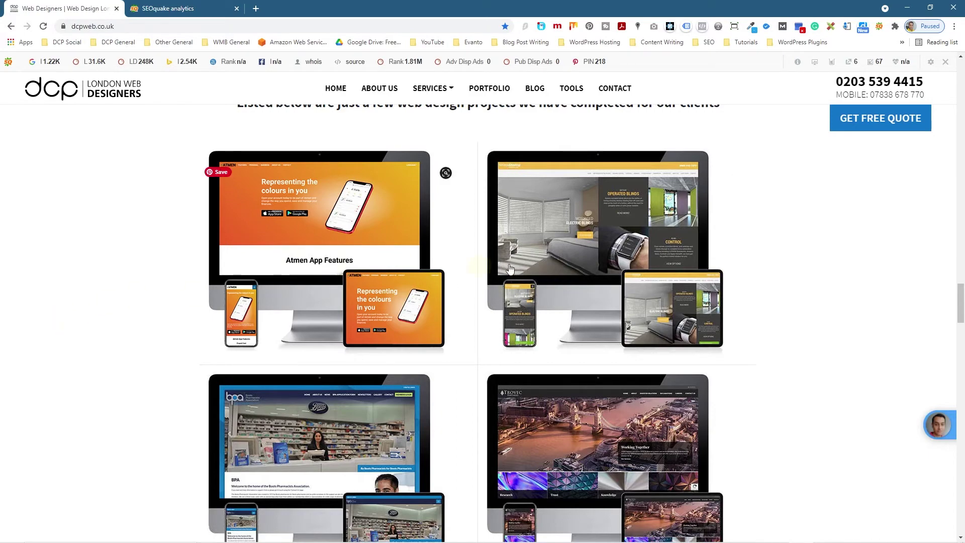
left_click(382, 259)
scroll(384, 263, "down", 15)
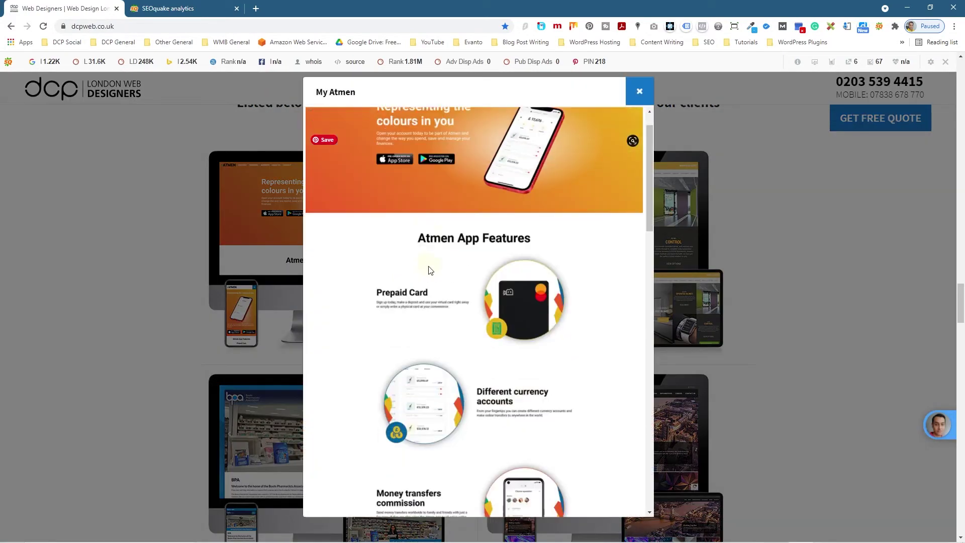
left_click(239, 297)
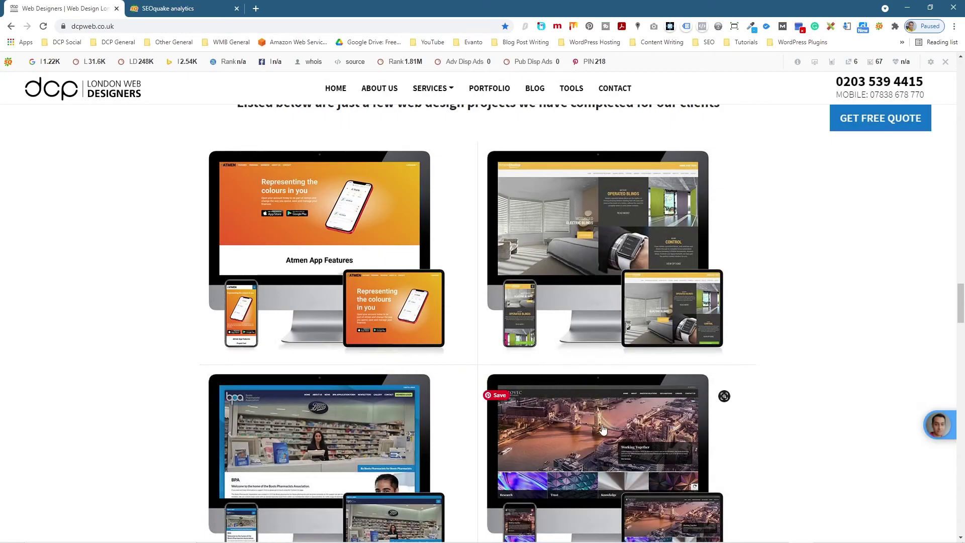
left_click(503, 402)
scroll(424, 325, "down", 3)
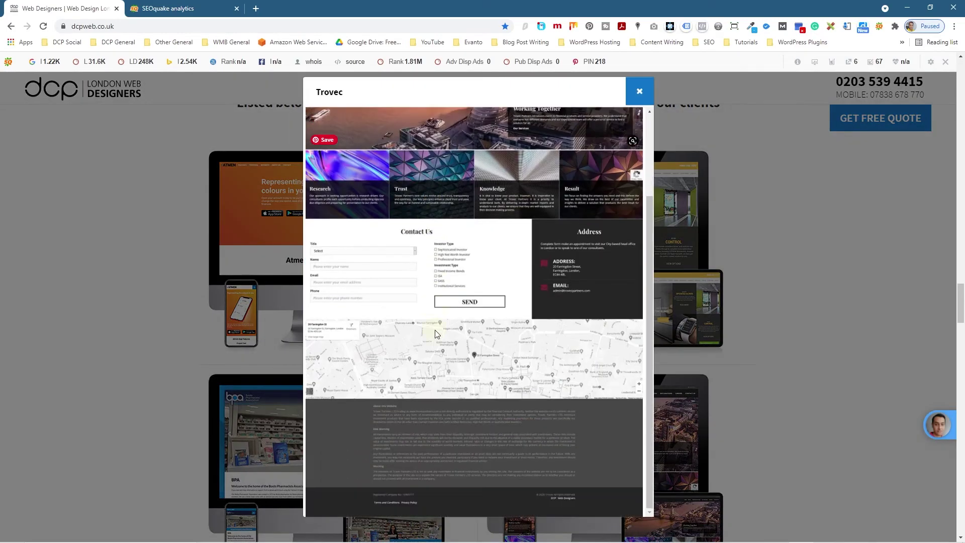
left_click(95, 343)
scroll(173, 347, "down", 18)
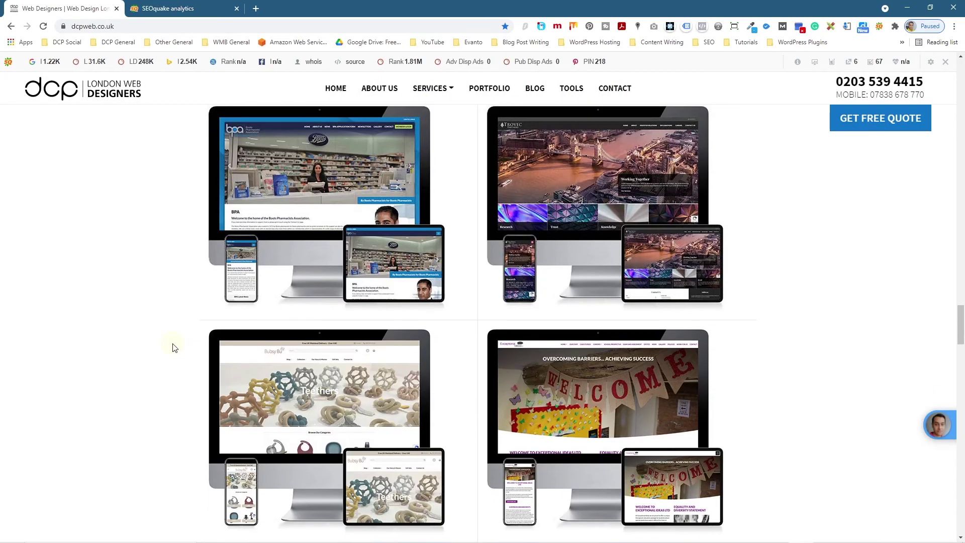
scroll(414, 402, "down", 10)
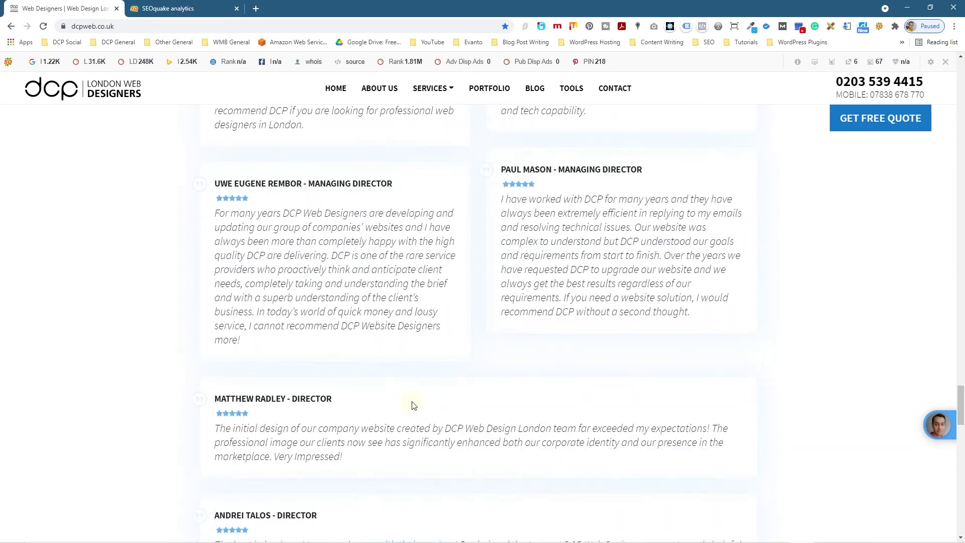
scroll(411, 404, "down", 1)
scroll(410, 403, "down", 14)
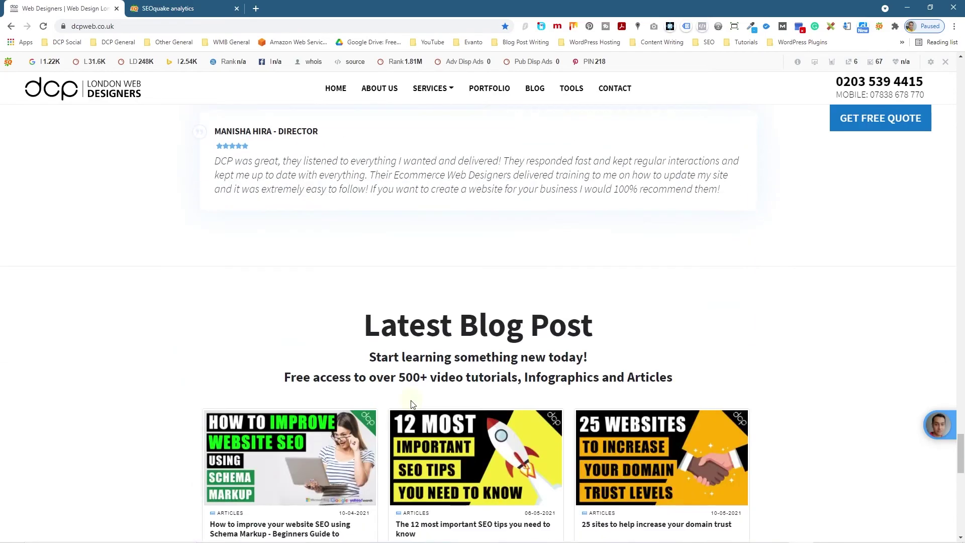
scroll(310, 356, "up", 20)
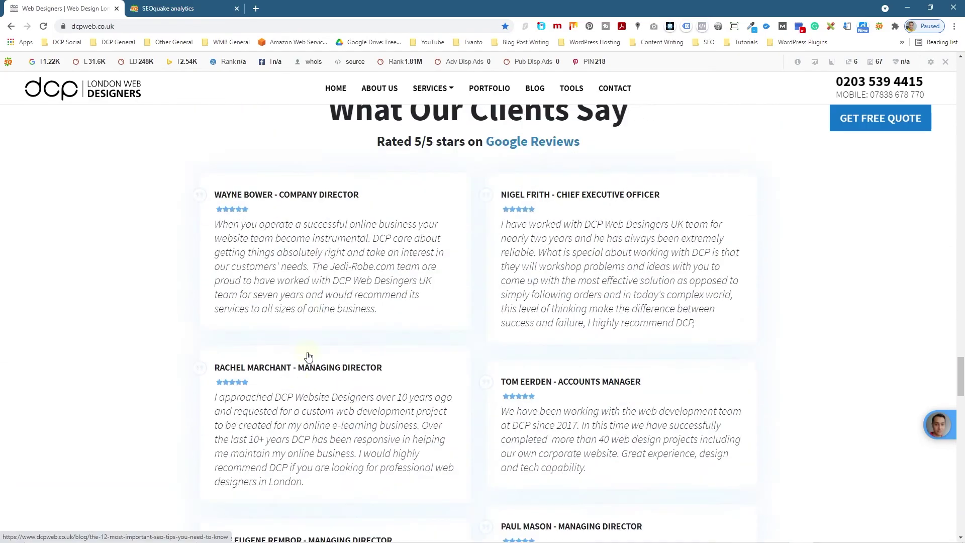
scroll(308, 355, "up", 15)
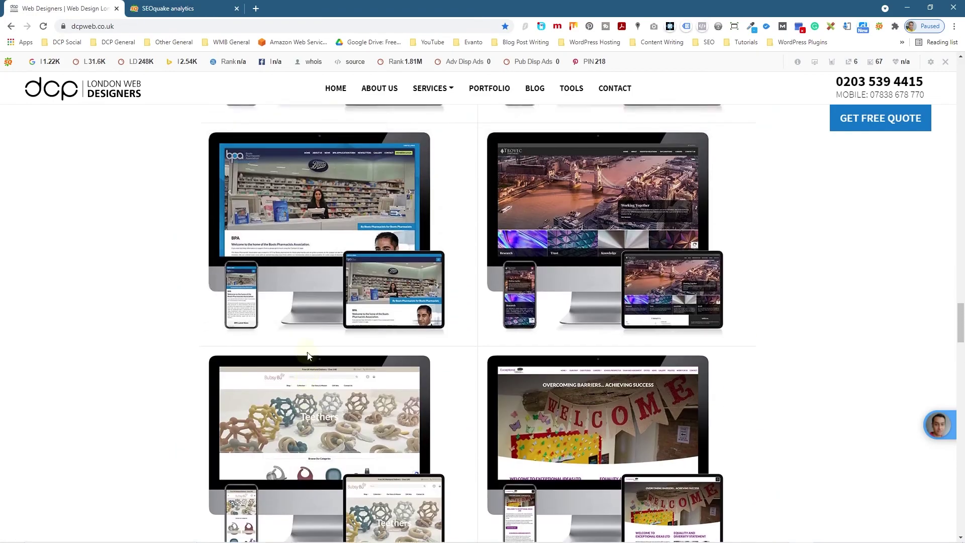
scroll(308, 357, "up", 6)
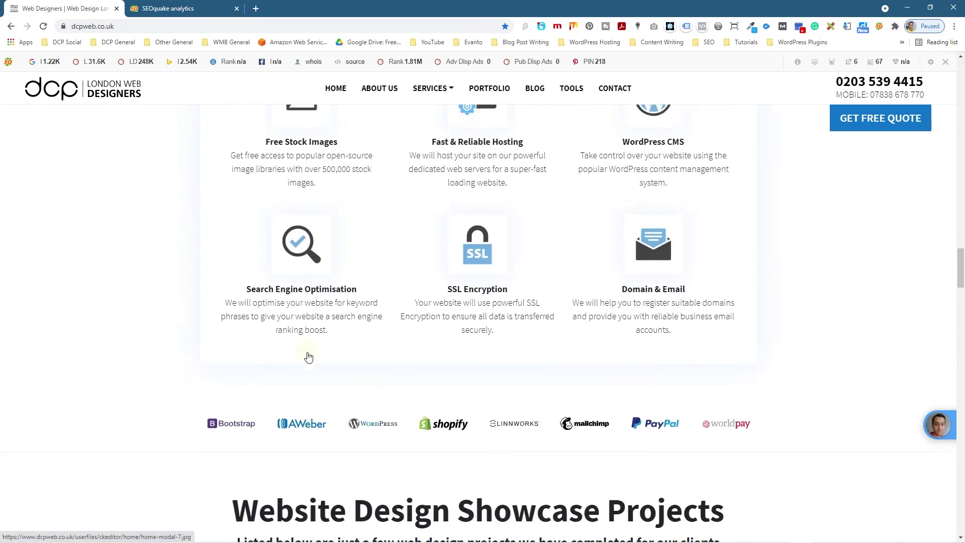
scroll(79, 350, "up", 20)
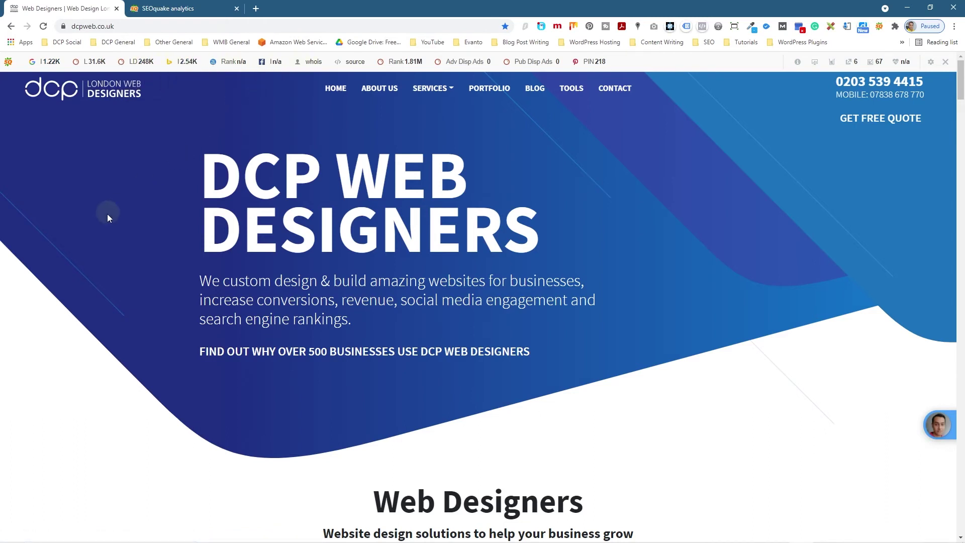
left_click(351, 61)
Highlight the title and meta tag lines (lines 11–21) in the homepage source
scroll(288, 204, "down", 9)
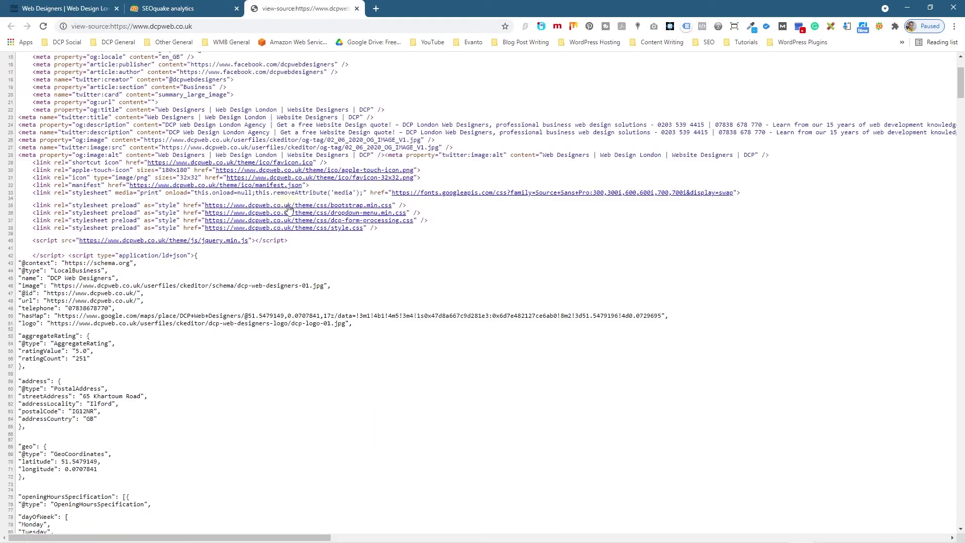
scroll(288, 204, "up", 8)
scroll(242, 146, "up", 2)
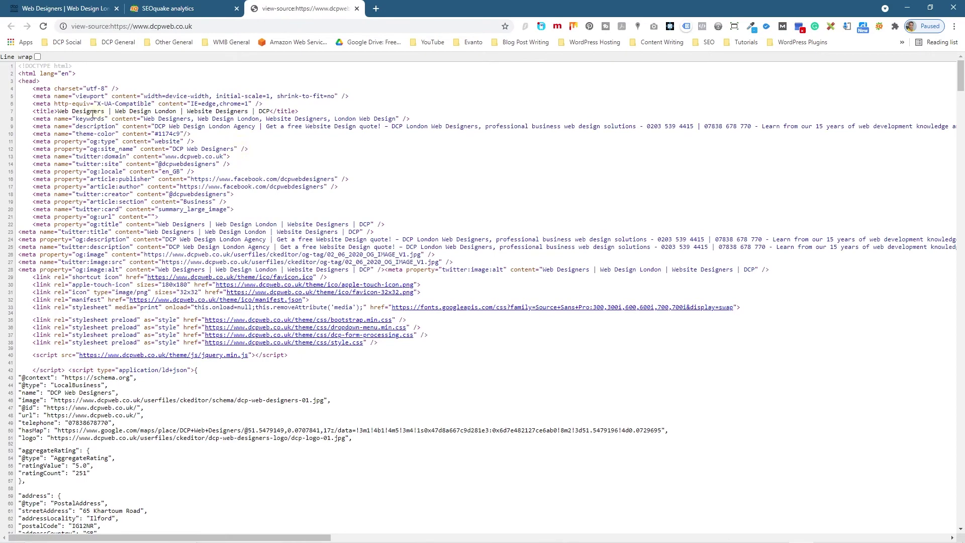
left_click_drag(92, 118, 187, 247)
left_click(187, 247)
left_click_drag(25, 156, 145, 204)
left_click(145, 203)
left_click_drag(82, 143, 146, 217)
left_click(166, 240)
Highlight the image meta tags on lines 25–29 and the head lines 6–23
left_click_drag(88, 257, 125, 285)
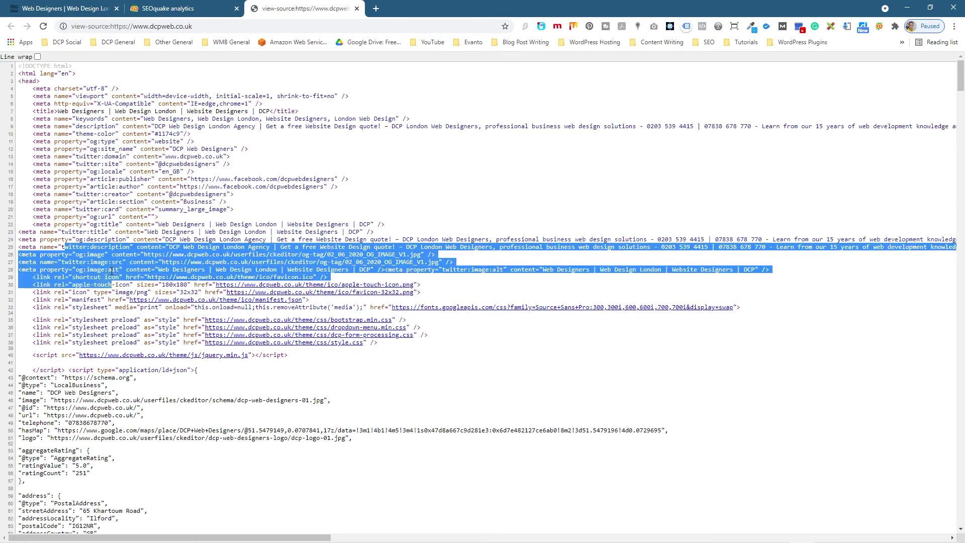
left_click_drag(20, 194, 374, 235)
left_click(141, 89)
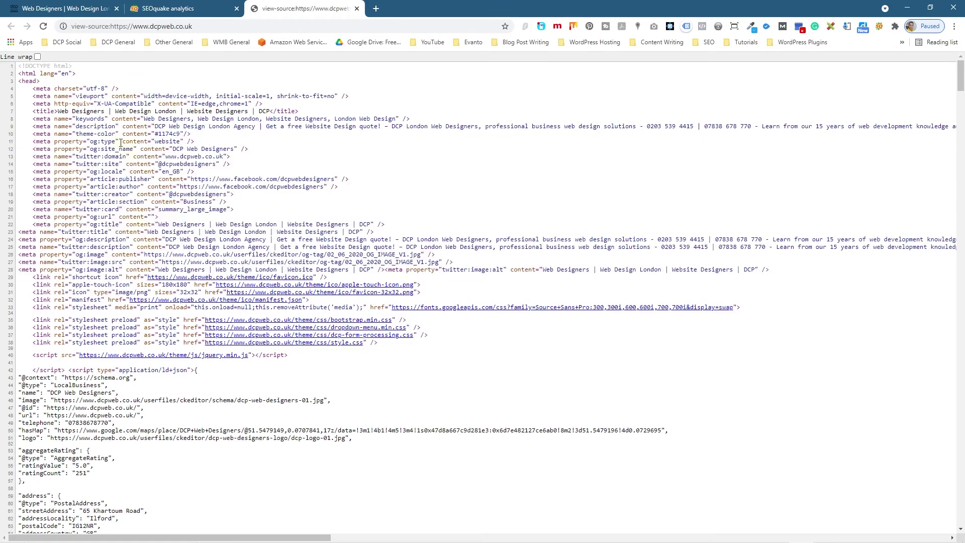
left_click_drag(81, 103, 154, 180)
left_click(154, 179)
Highlight the JSON-LD schema markup block starting at line 42
scroll(174, 240, "down", 6)
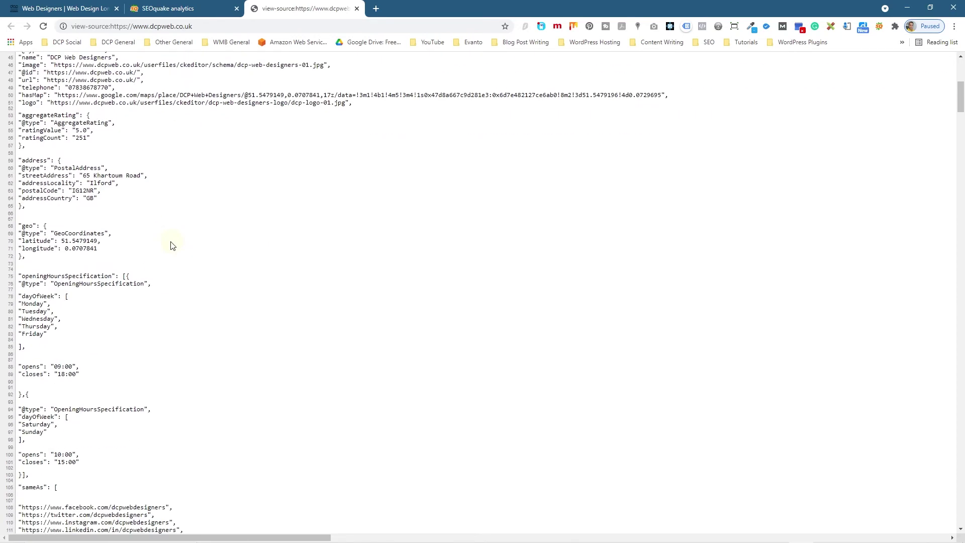
scroll(145, 231, "up", 3)
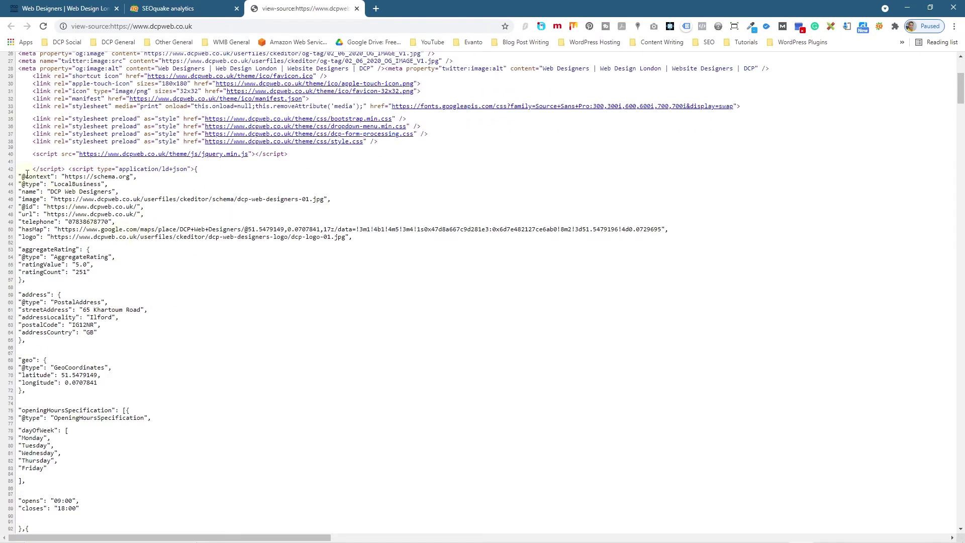
left_click_drag(27, 171, 118, 411)
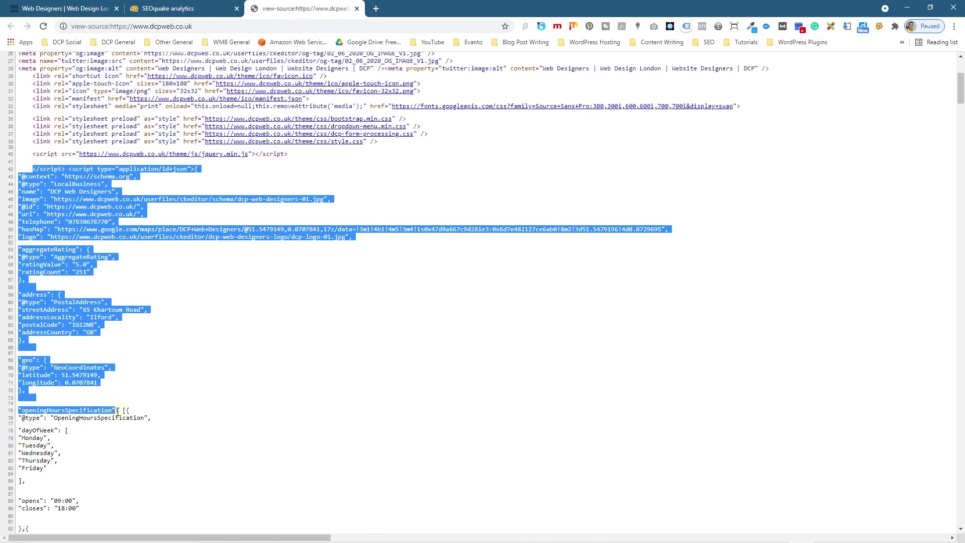
left_click(242, 402)
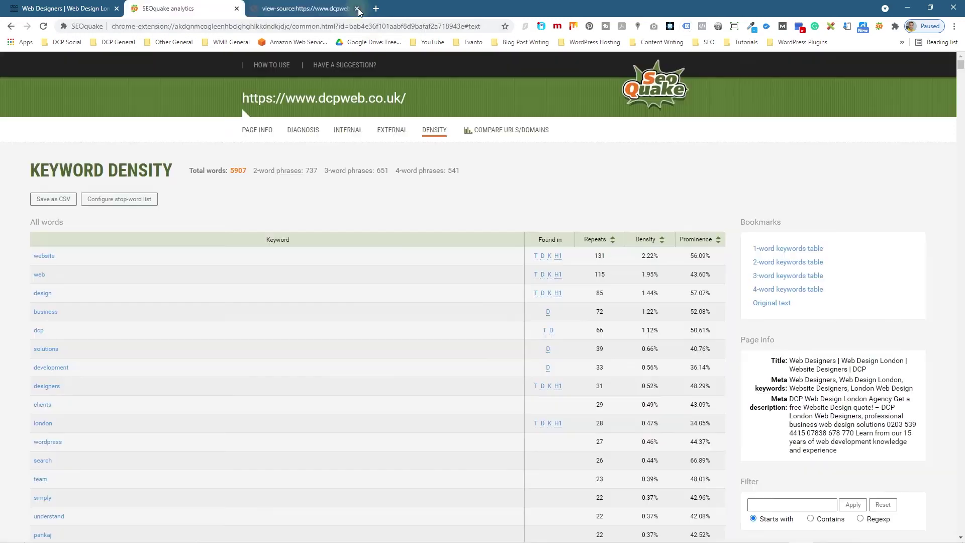
Close the page source and open the Page Info diagnosis audit for dcpweb.co.uk
left_click(357, 8)
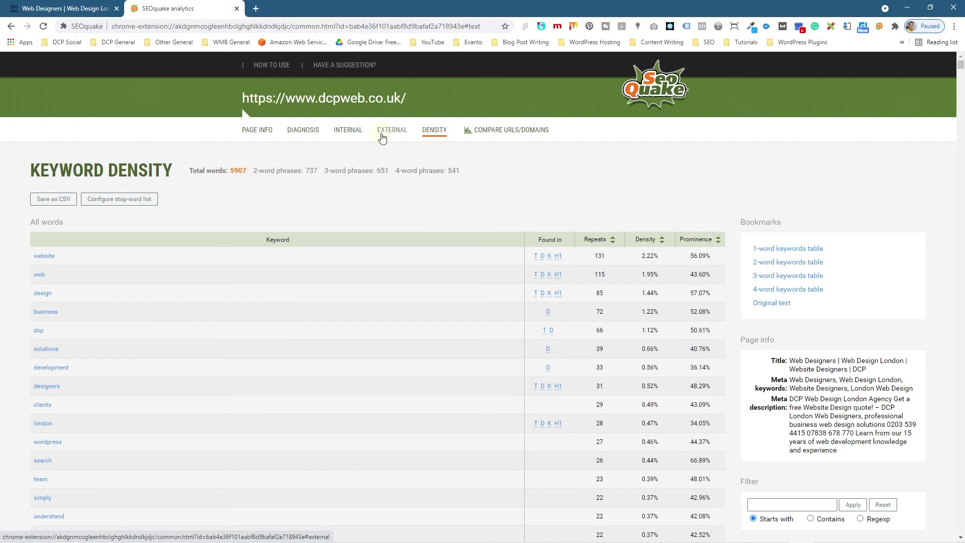
left_click(259, 134)
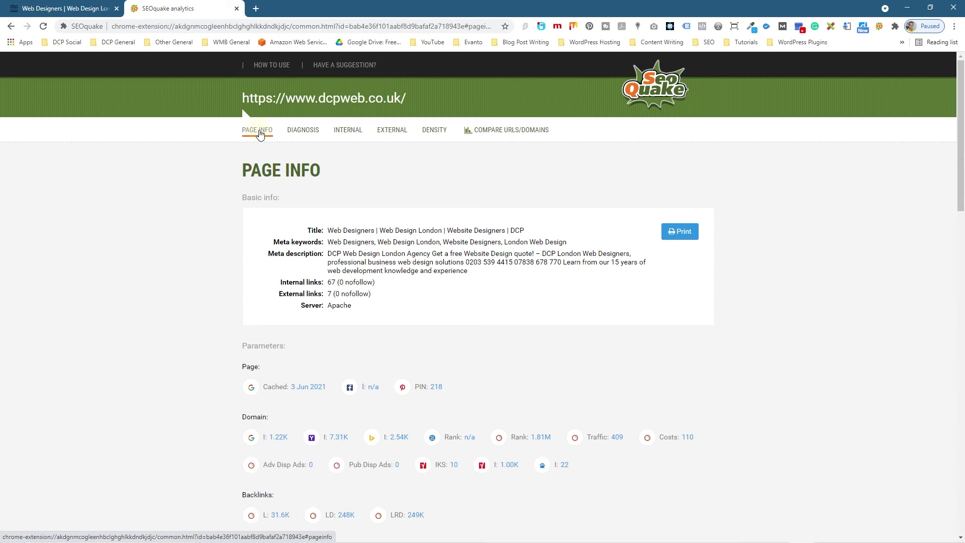
left_click(314, 136)
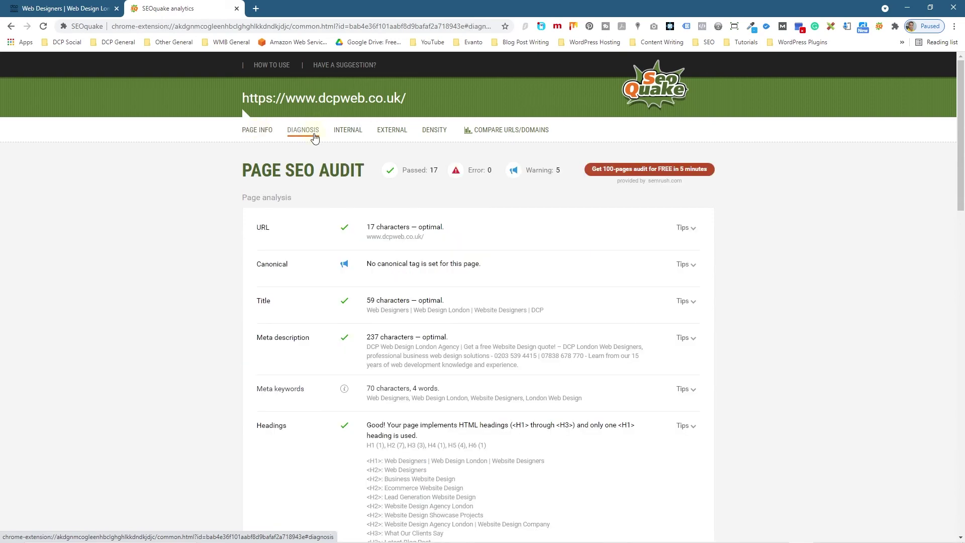
Collapse the Headings list to its H1 via Tips, then scroll back to the audit summary
scroll(317, 275, "down", 5)
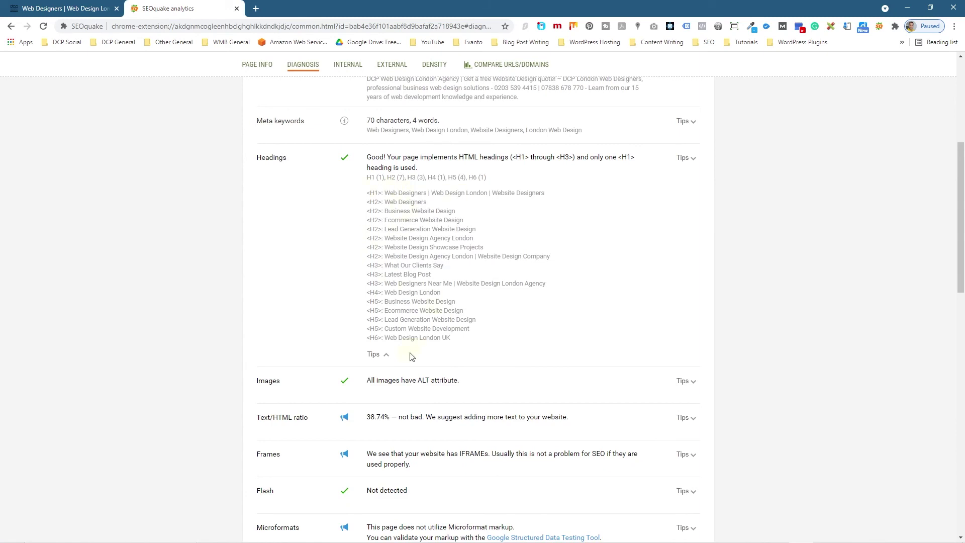
left_click(383, 355)
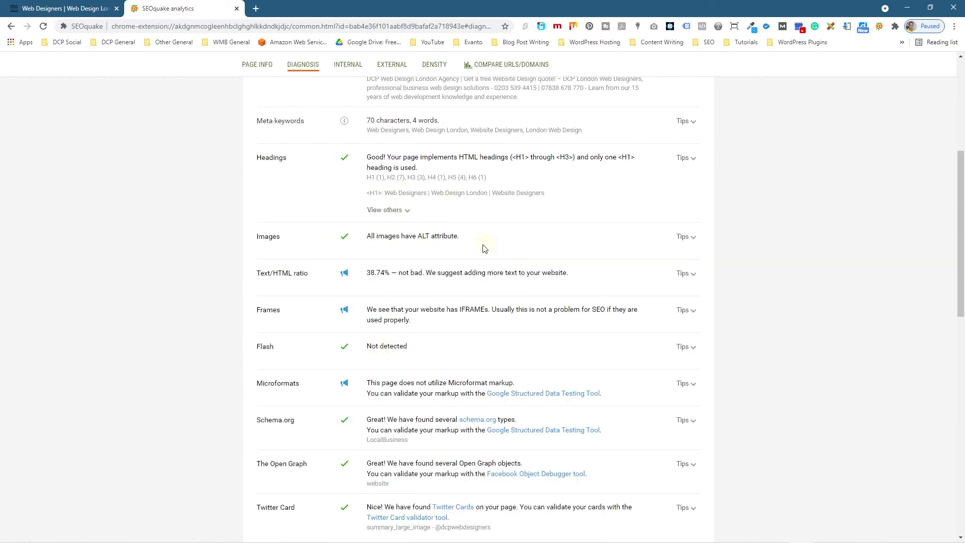
scroll(481, 248, "up", 5)
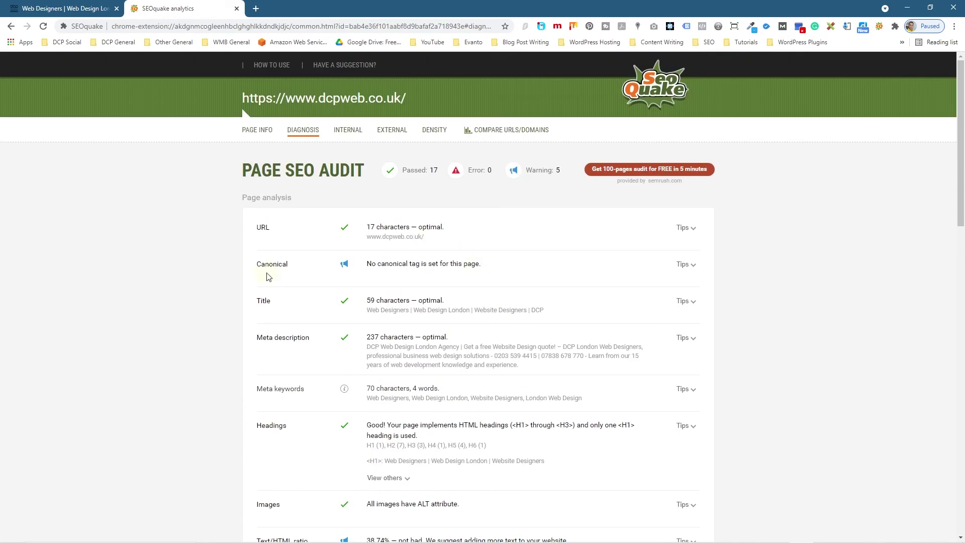